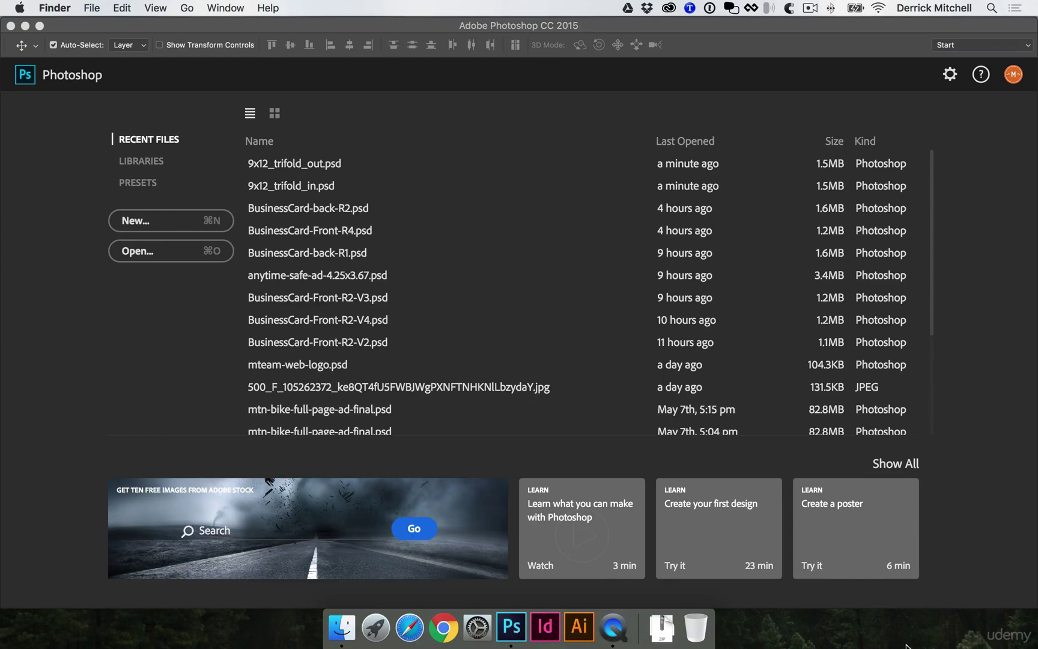
Open 9x12_trifold_in.psd and 9x12_trifold_out.psd from the 9x12_brochure_1400 folder in Downloads
click(662, 628)
click(669, 582)
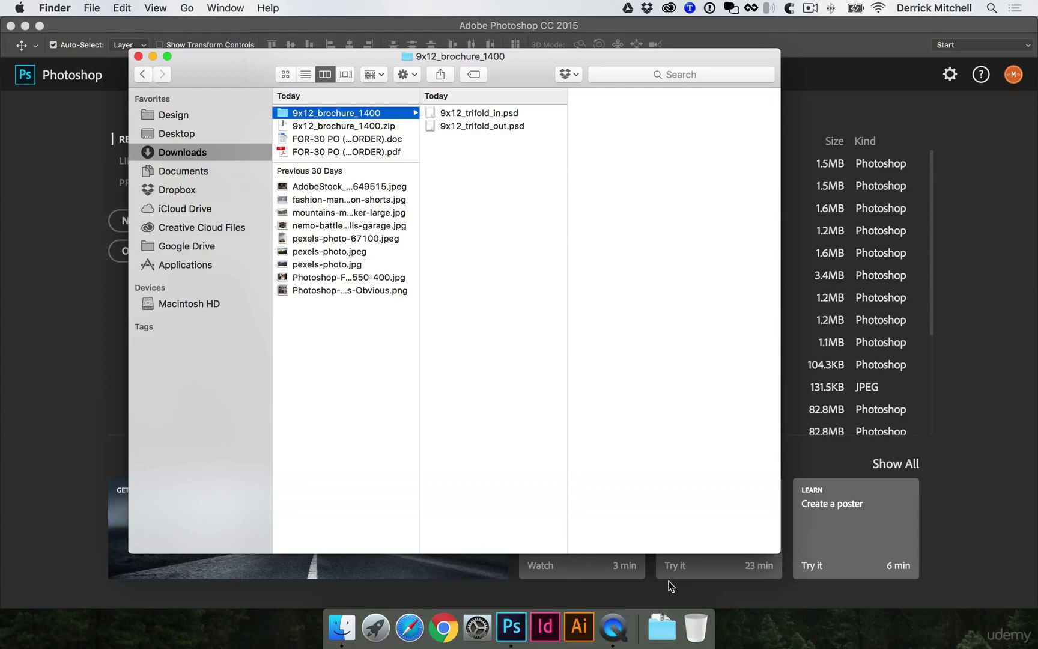
drag(520, 174, 501, 81)
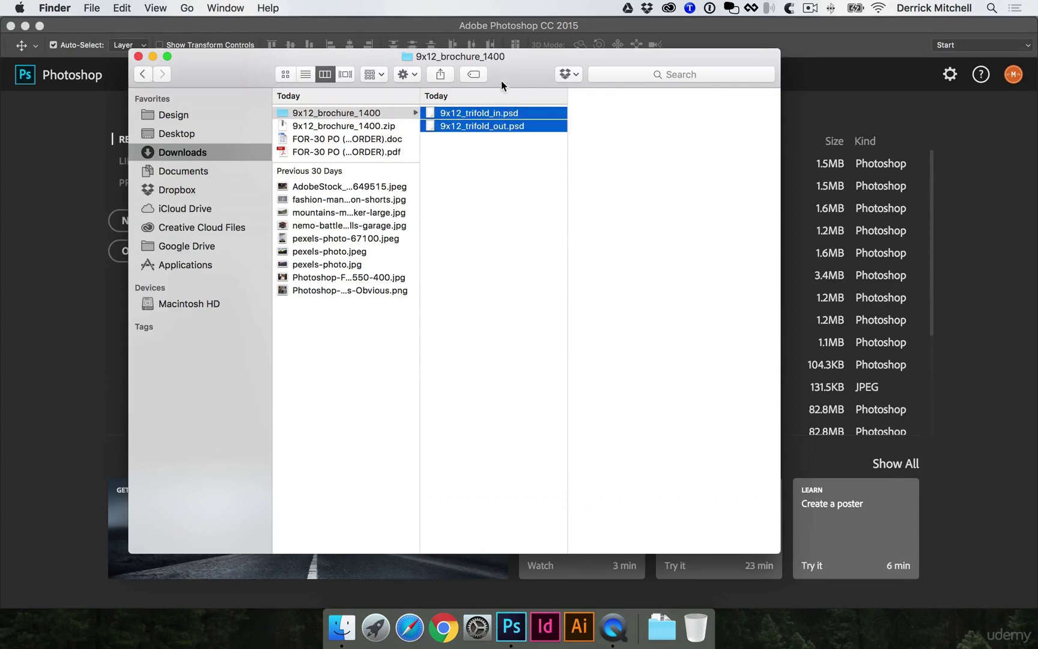
key(super+o)
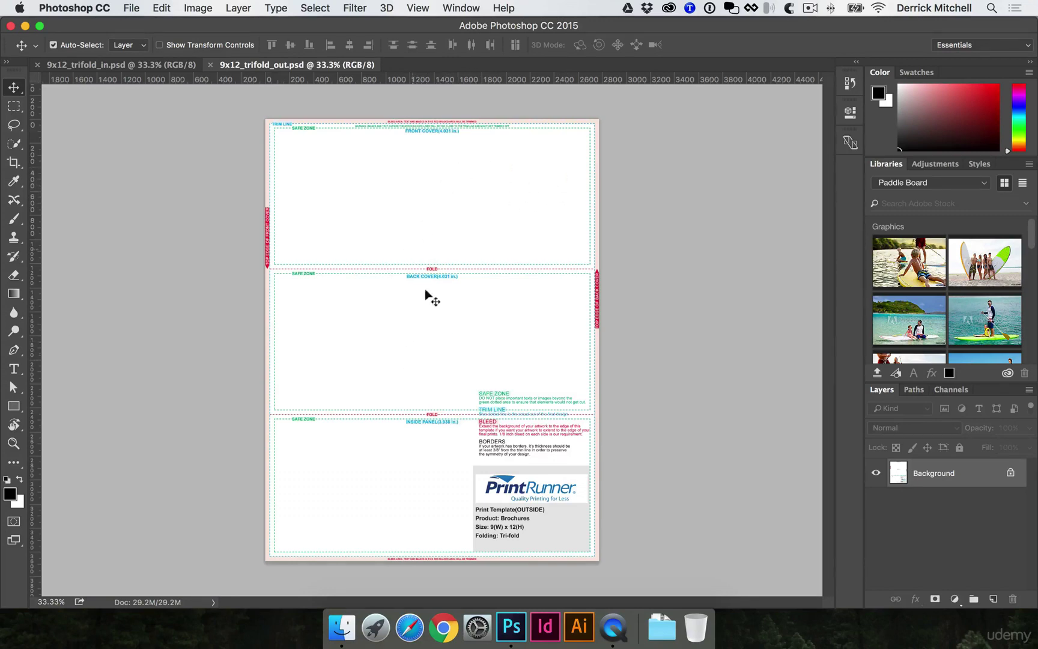
Examine the outside template's front cover, back cover and inside panel labels, fold lines, and the safe zone, trim and bleed notes
key(super+space)
click(424, 268)
click(445, 234)
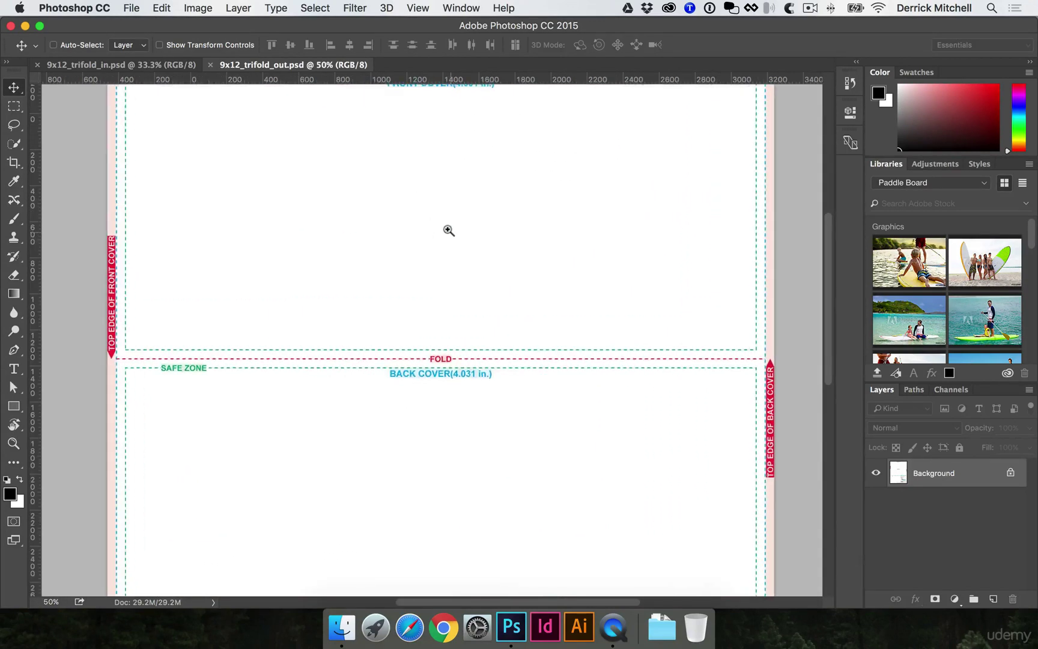
drag(447, 202, 447, 291)
click(447, 290)
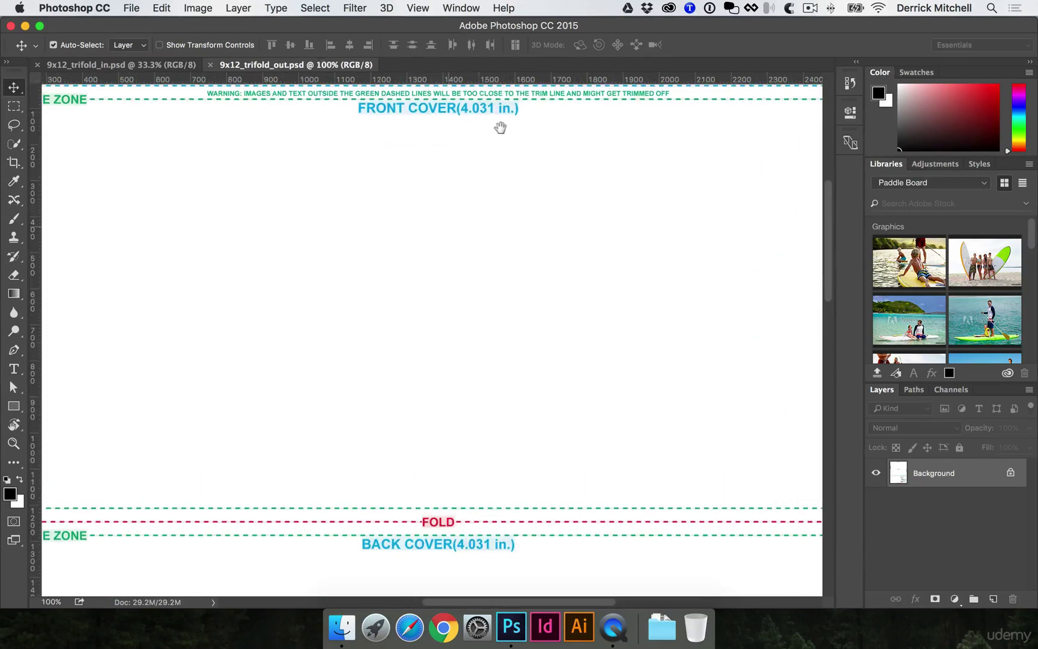
scroll(455, 368, down, 10)
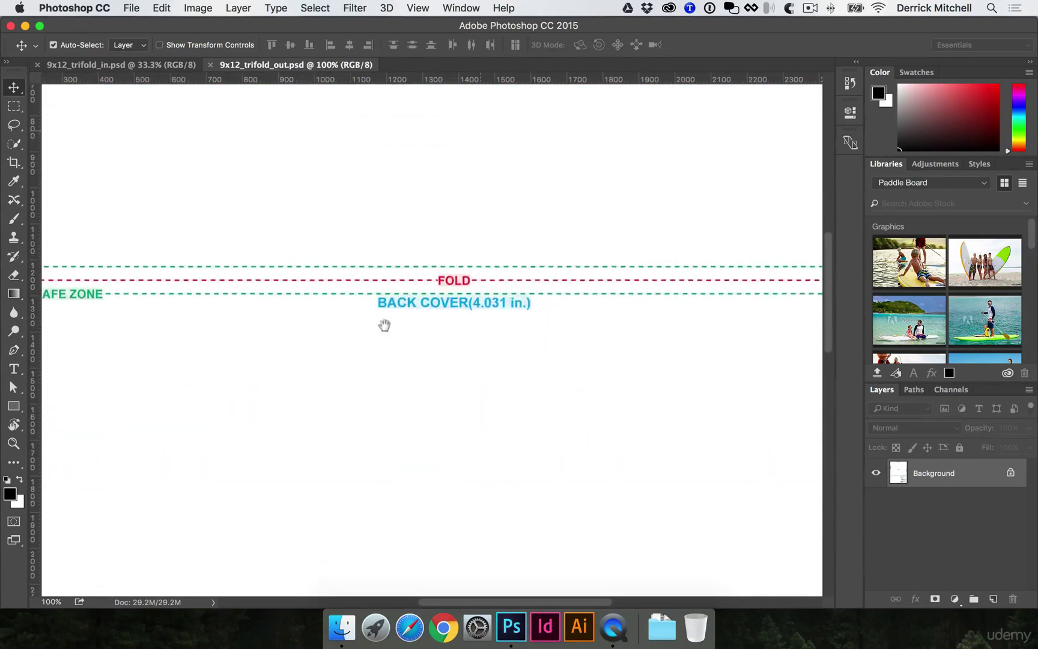
scroll(475, 403, up, 6)
scroll(494, 285, down, 5)
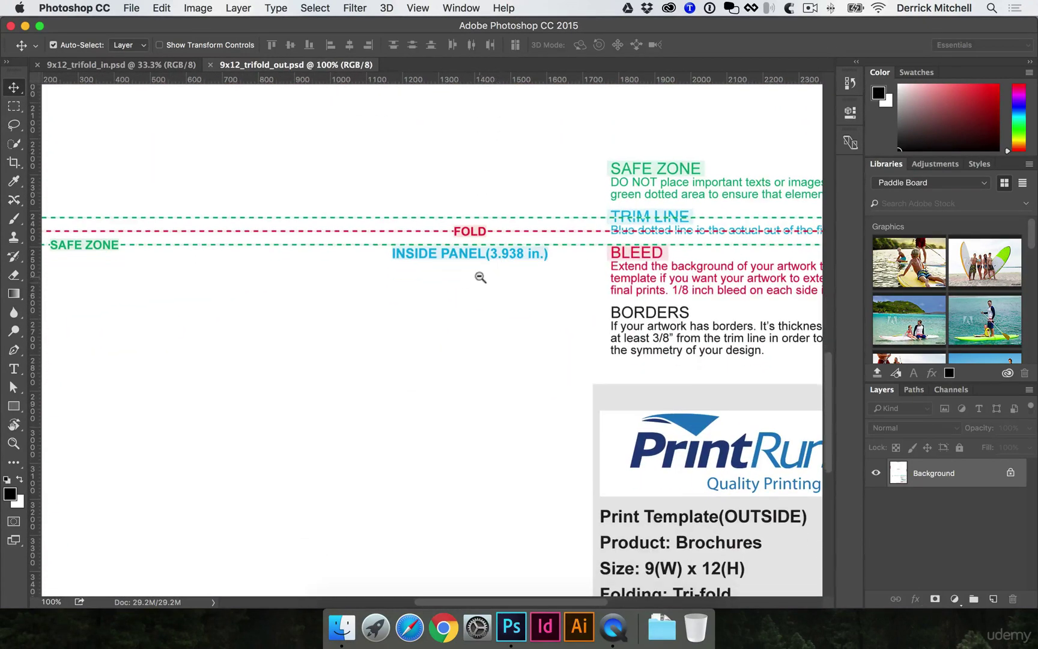
alt+super+click(480, 277)
alt+super+click(637, 153)
alt+super+click(628, 167)
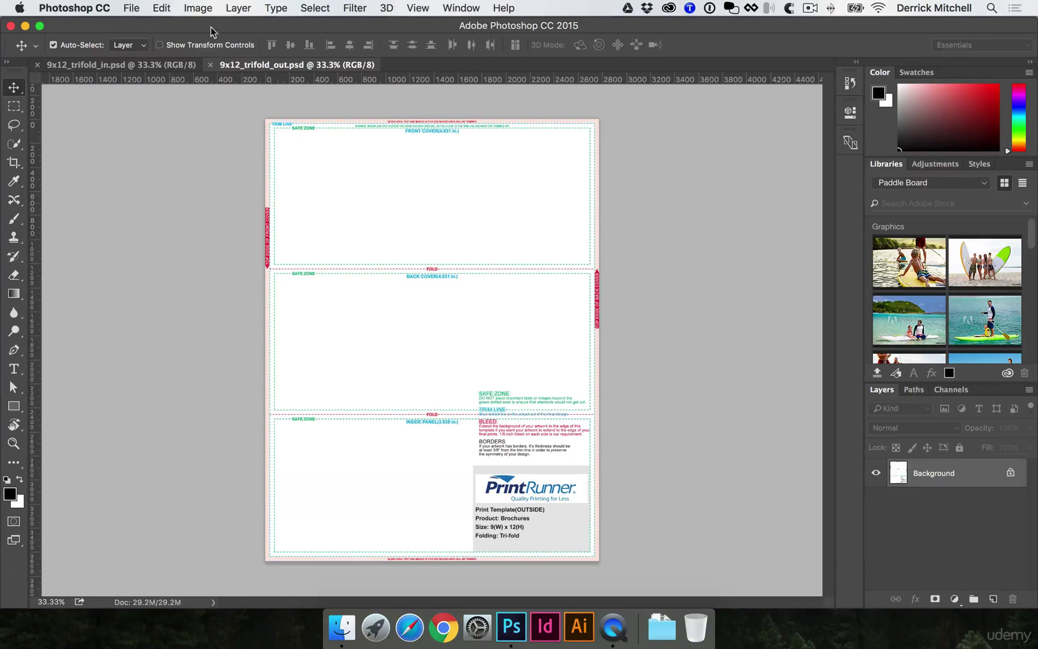
Rotate the outside brochure template 90° clockwise
click(202, 9)
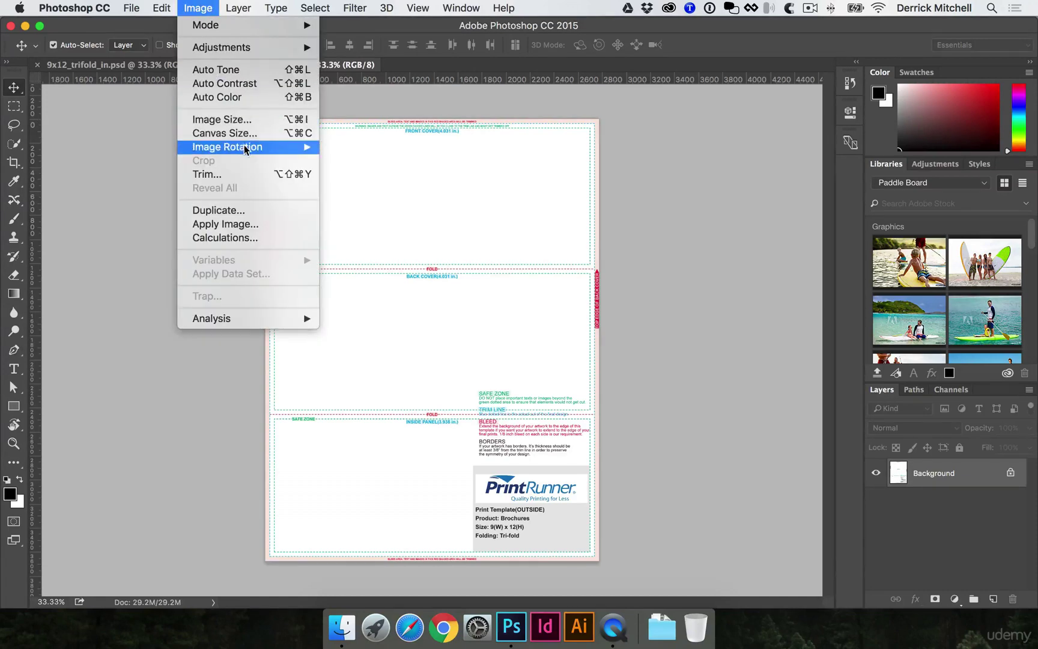
mouse_move(290, 149)
click(346, 160)
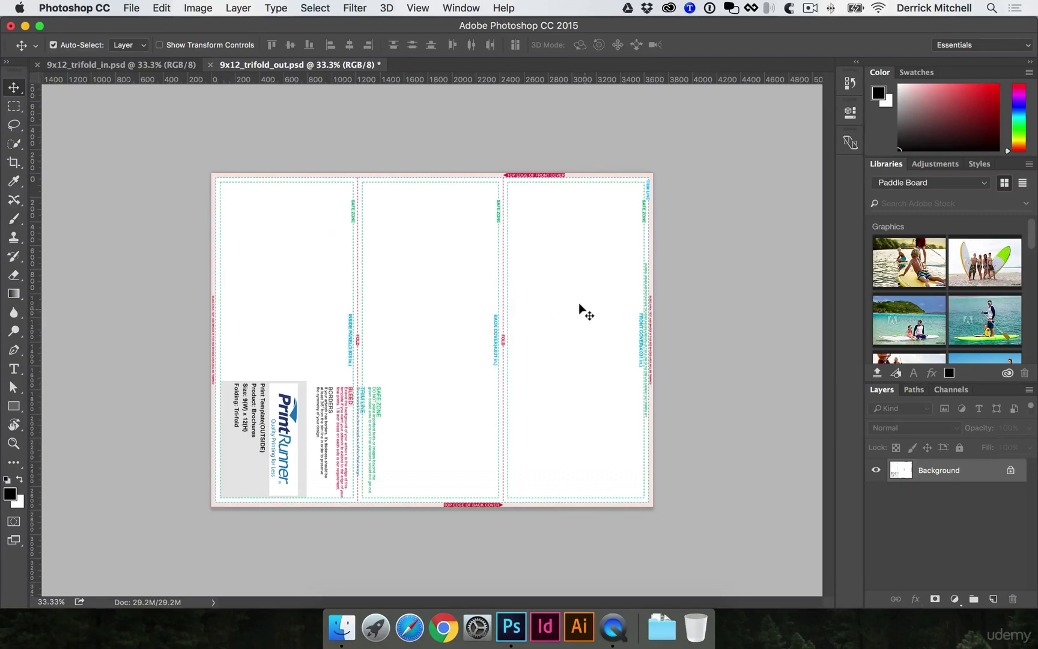
Duplicate the Background layer, fill the original Background with white, and check it by briefly hiding the duplicate
key(super+equal)
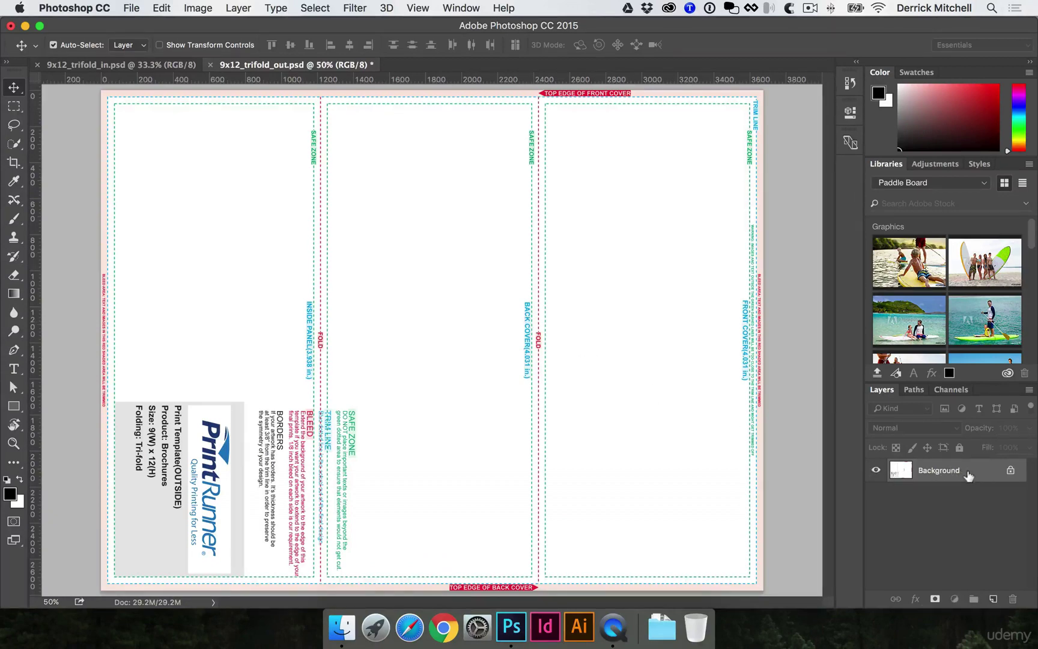
key(super+j)
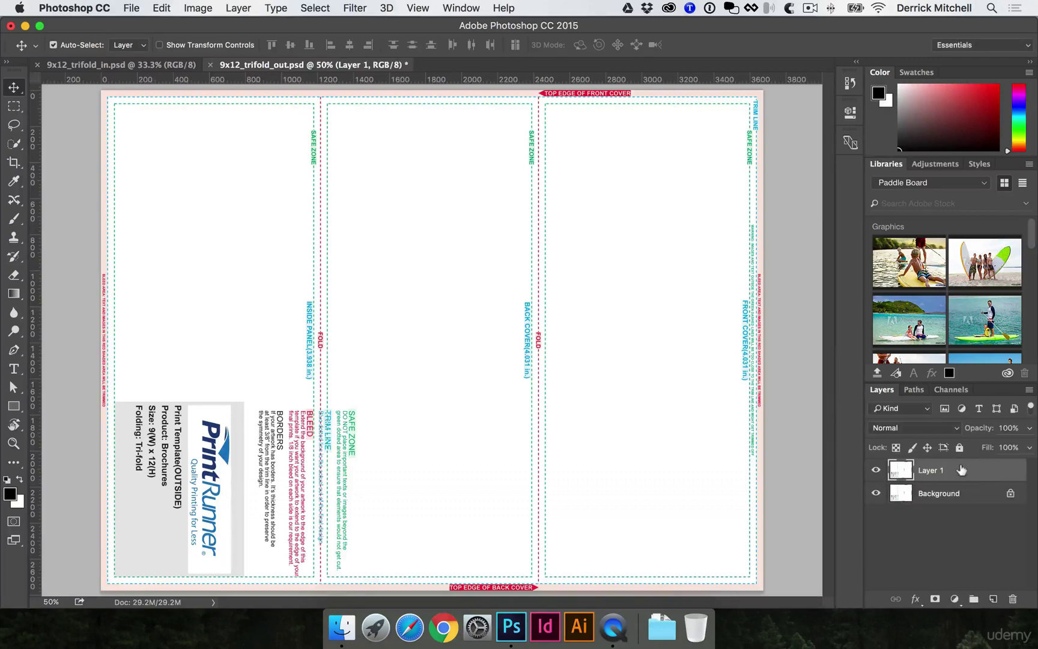
click(947, 493)
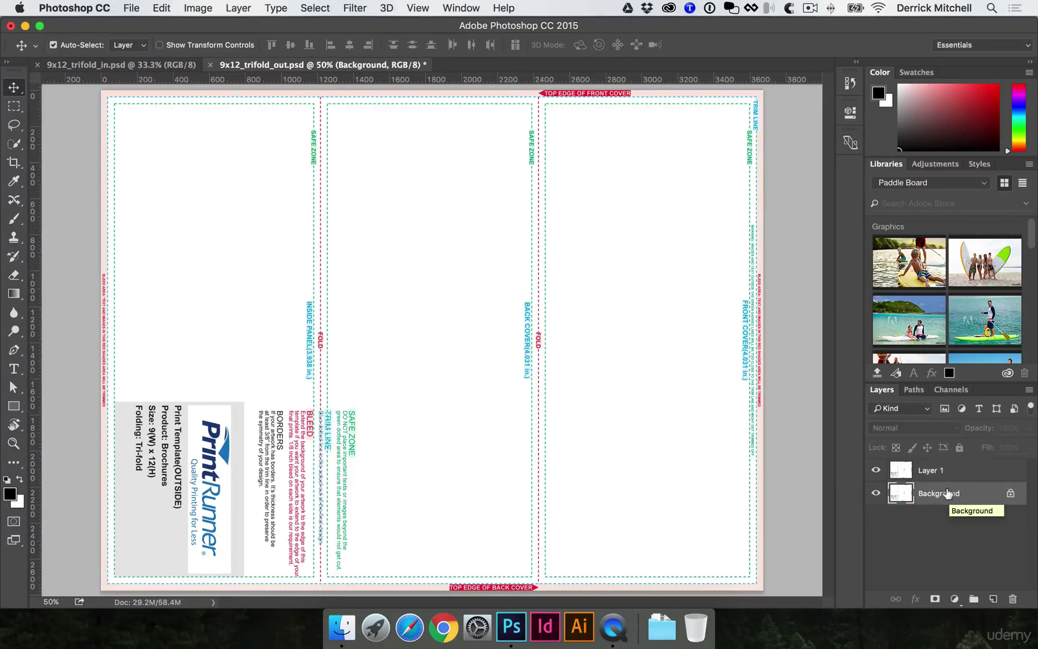
key(super+BackSpace)
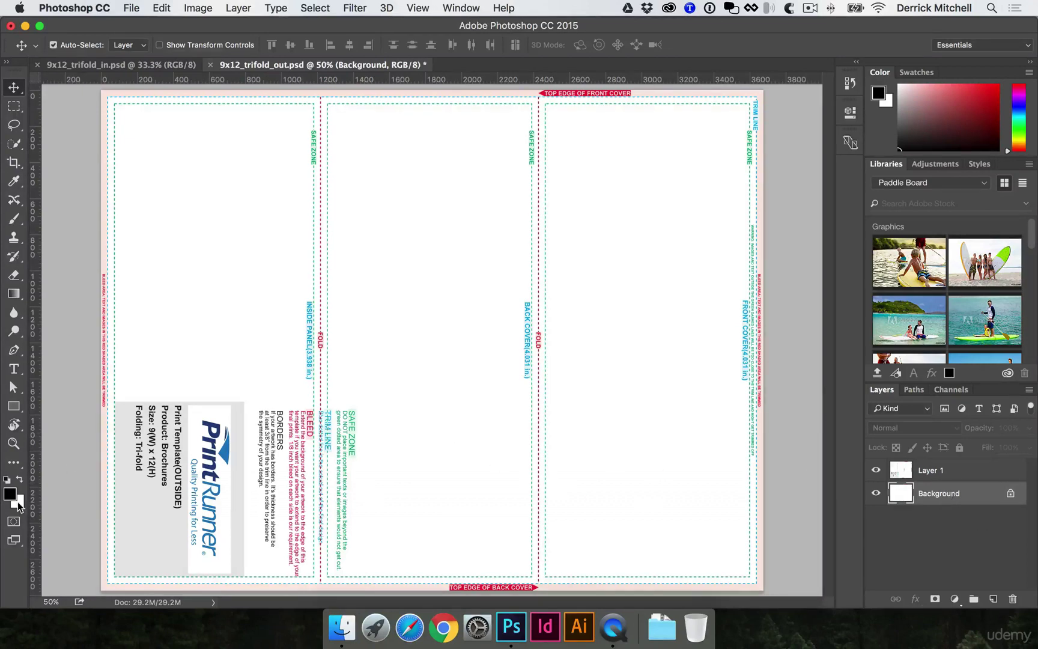
click(875, 470)
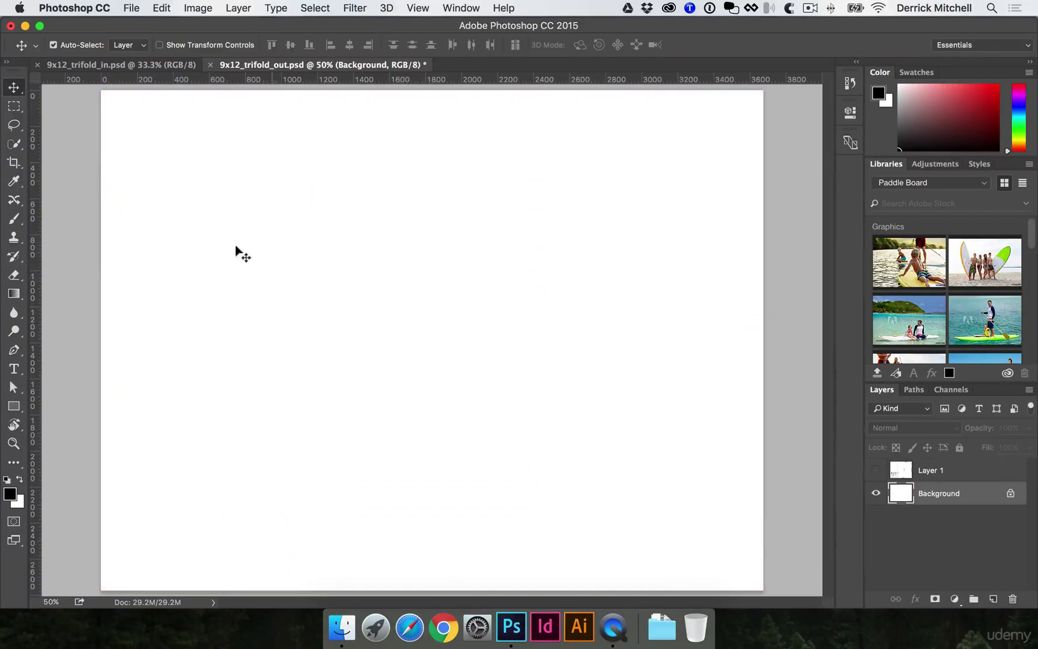
click(874, 470)
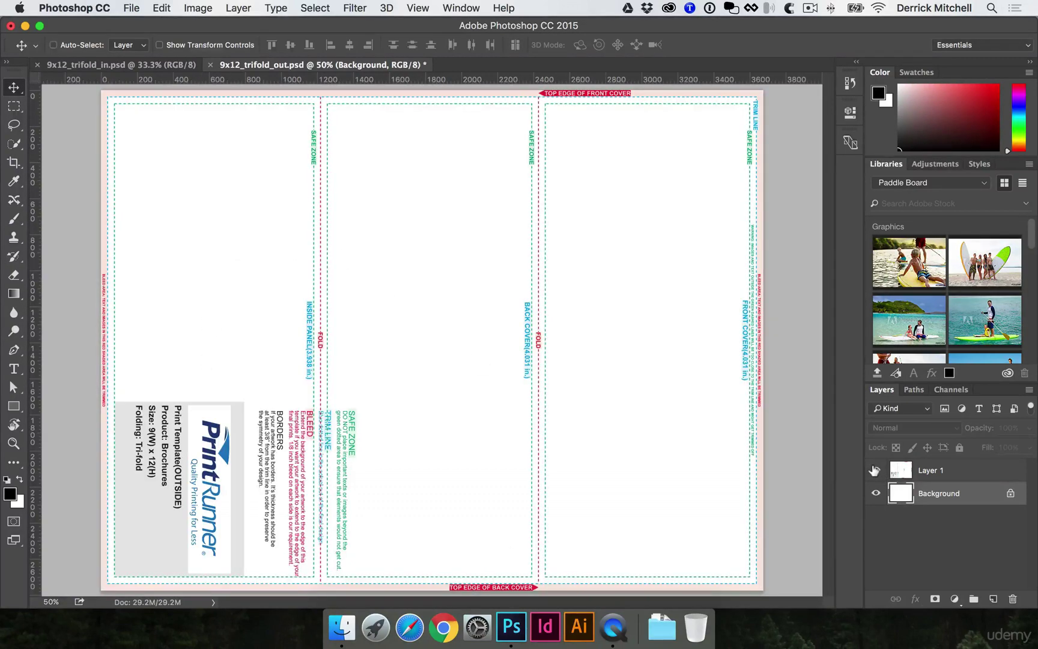
Place vertical guides on both fold lines, between front and back cover and between back cover and inside panel
super+click(524, 137)
drag(524, 137, 625, 325)
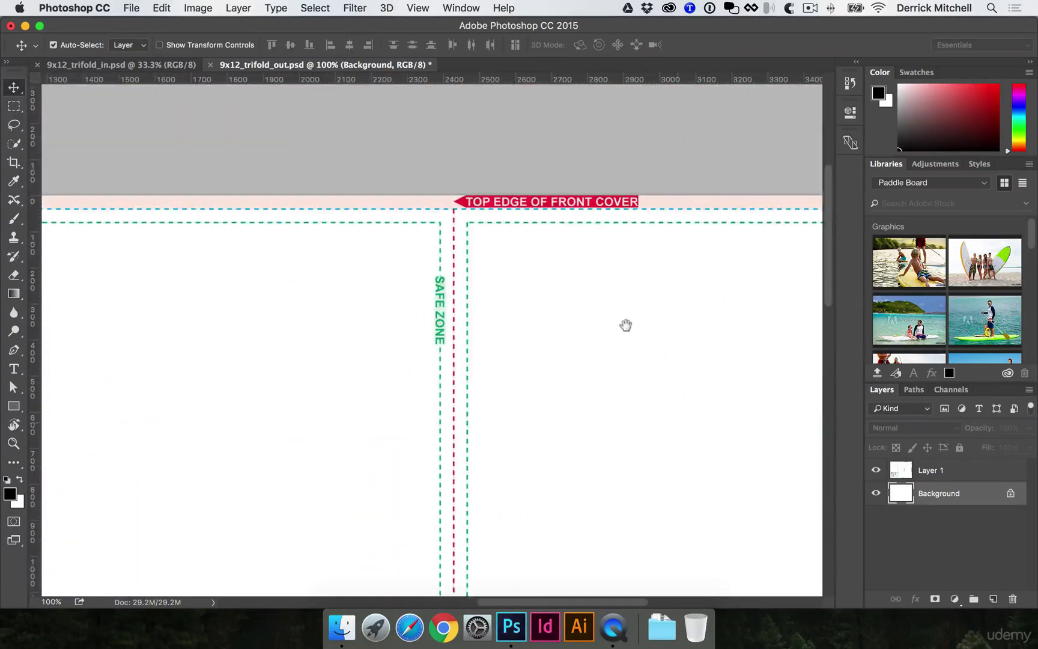
click(424, 7)
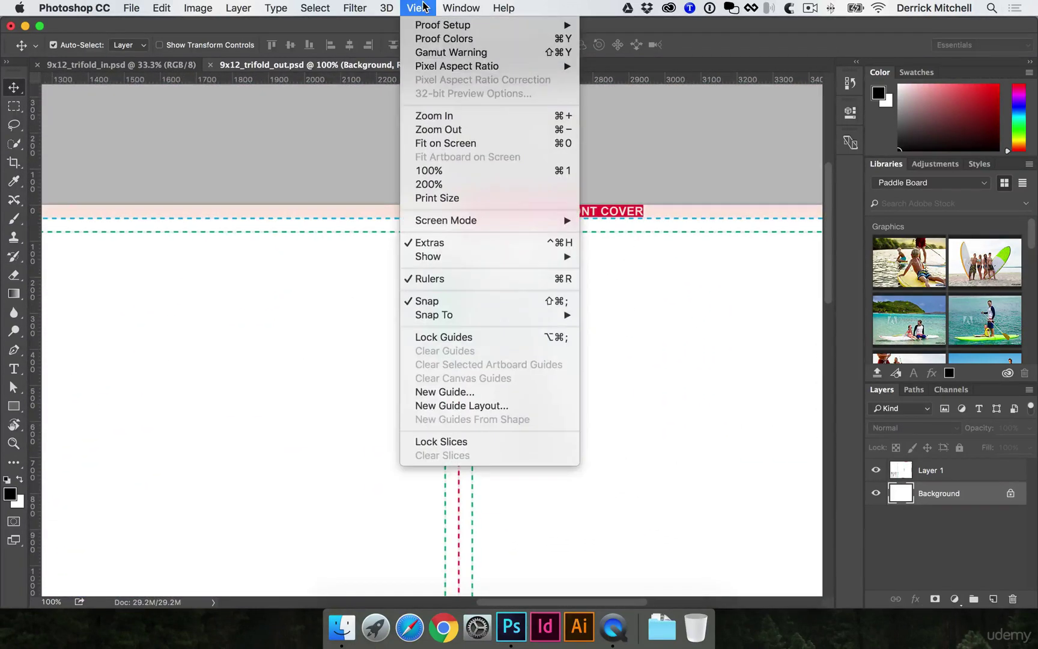
mouse_move(458, 263)
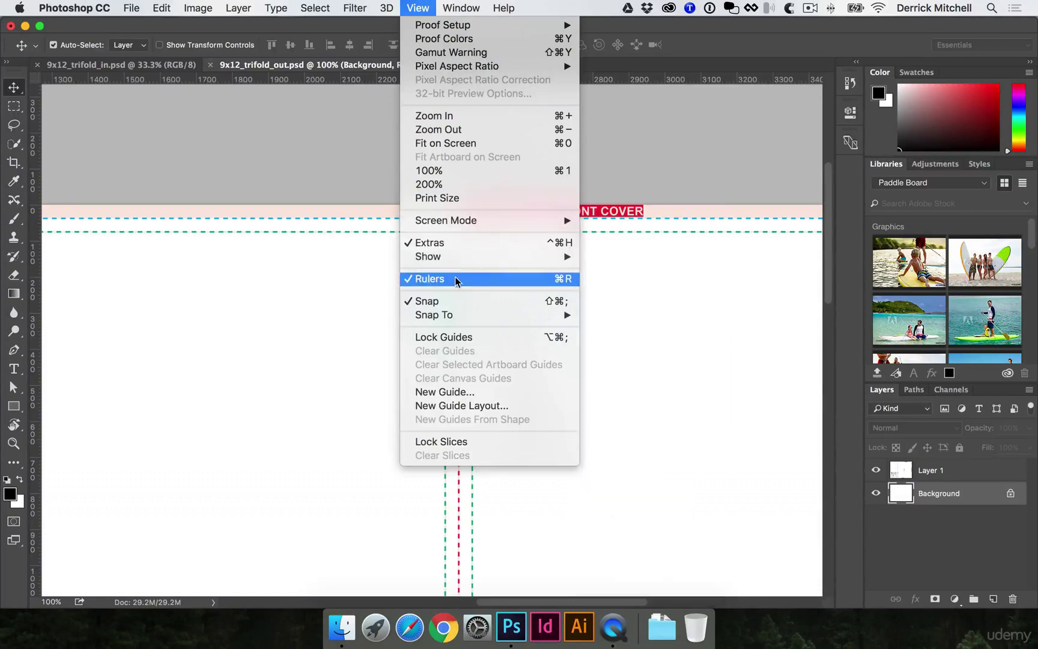
click(320, 257)
drag(476, 78, 458, 249)
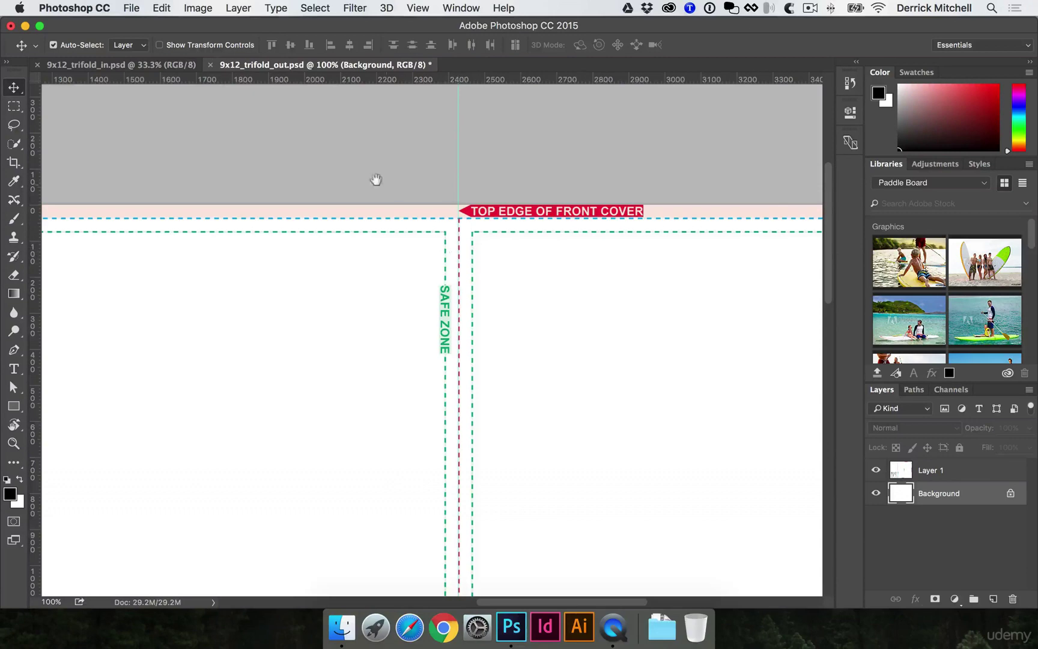
scroll(376, 178, left, 10)
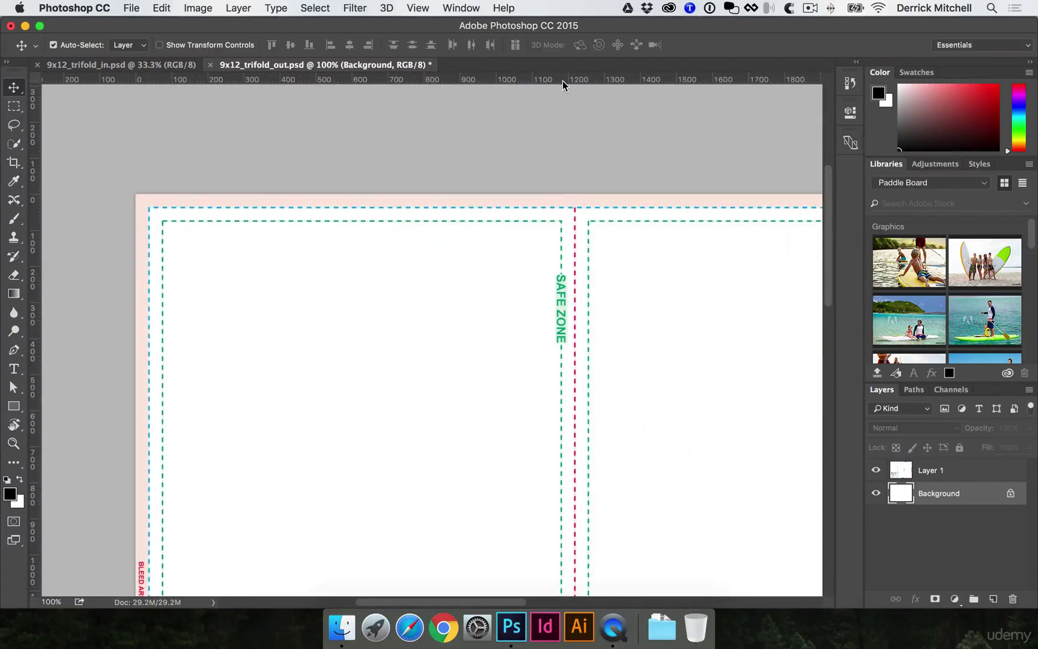
drag(563, 80, 573, 157)
Add guides along the template's trim lines: vertical ones on the left and right edges and a horizontal one on the top edge
scroll(510, 241, down, 1)
scroll(510, 241, right, 1)
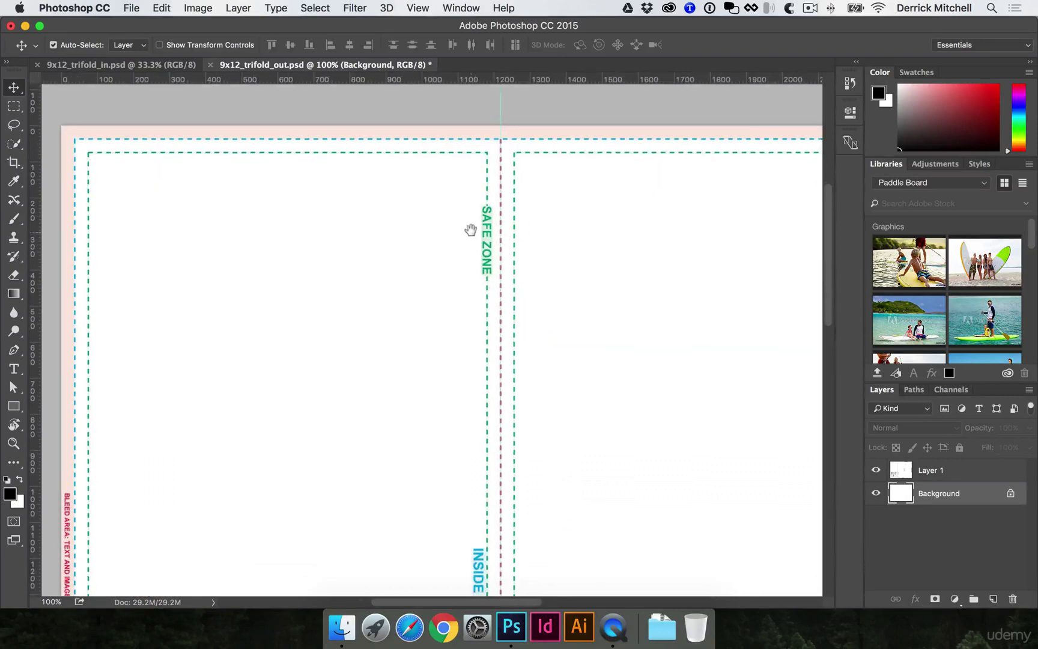
scroll(487, 227, left, 1)
drag(255, 81, 90, 157)
drag(142, 80, 170, 134)
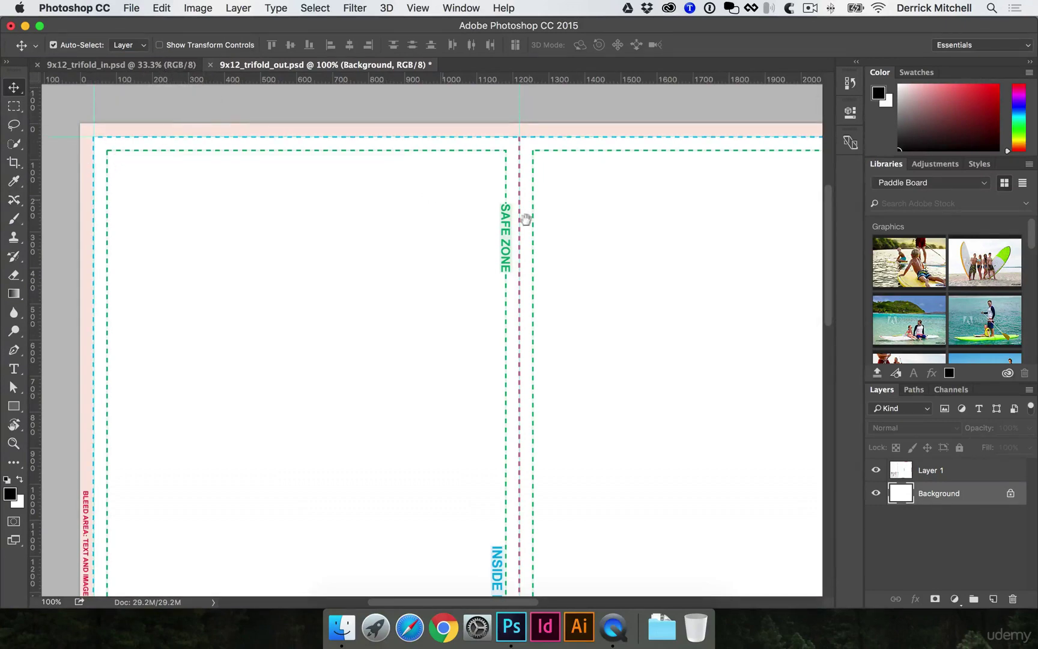
scroll(523, 220, right, 10)
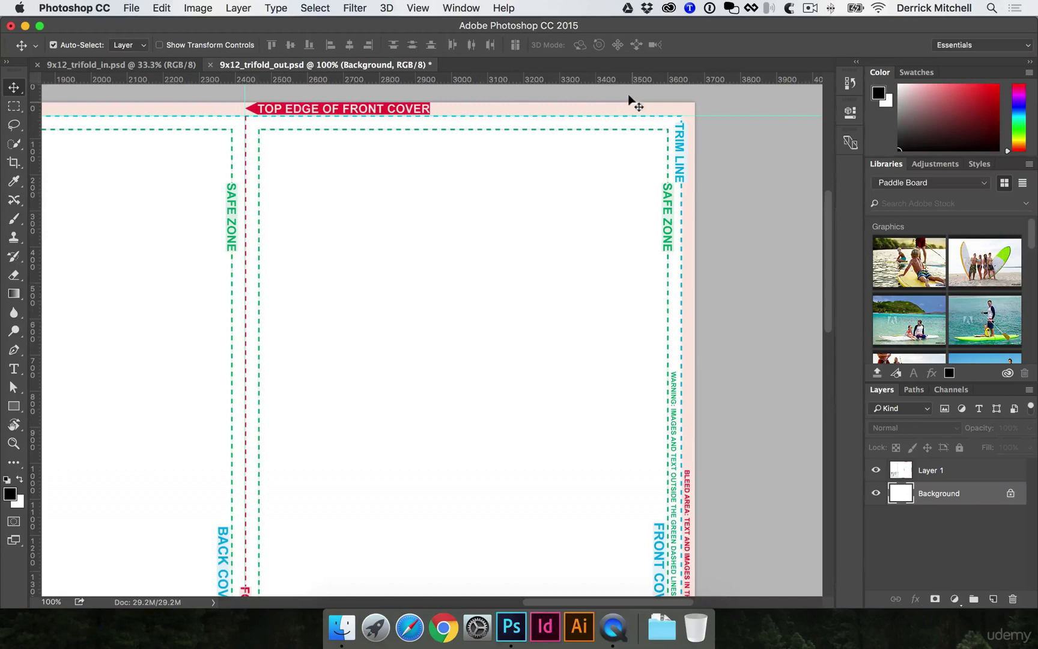
drag(642, 81, 679, 115)
Rename the duplicated template layer "guide" and hide it
double_click(928, 471)
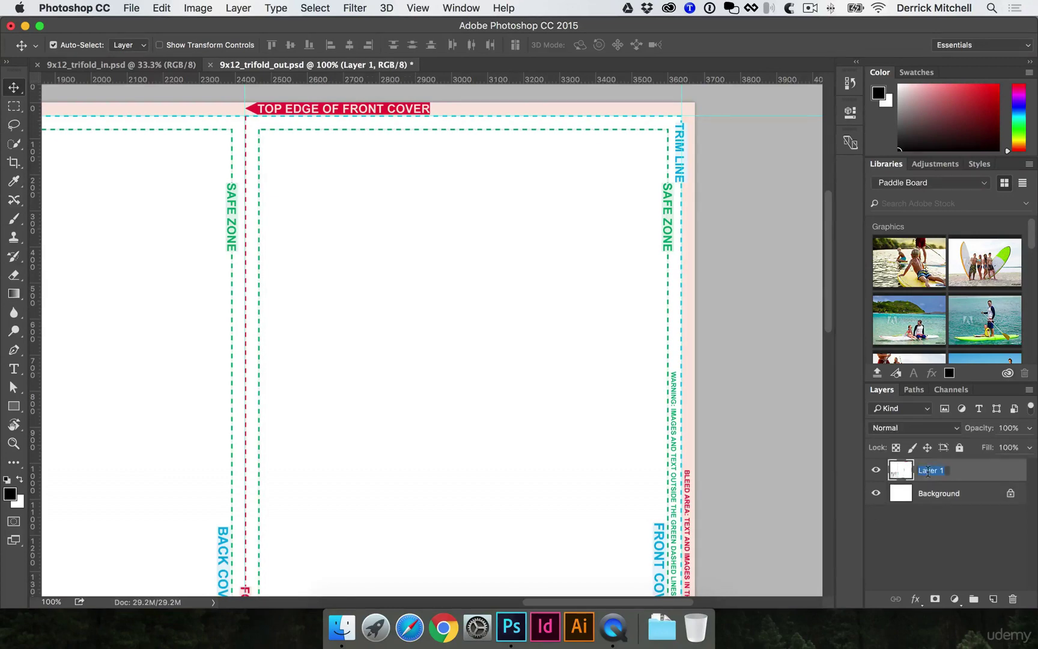
text(guide)
key(Return)
click(875, 470)
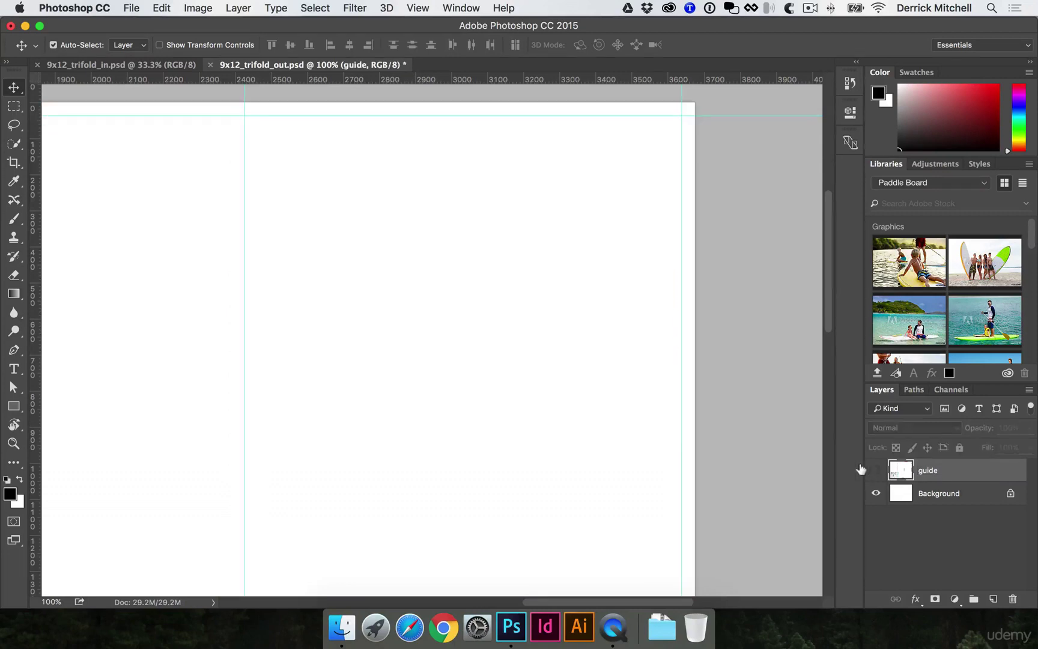
Inspect the fold and trim guides on the blank page, up close and with the whole page in view
scroll(645, 313, left, 5)
scroll(580, 313, up, 3)
super+click(384, 182)
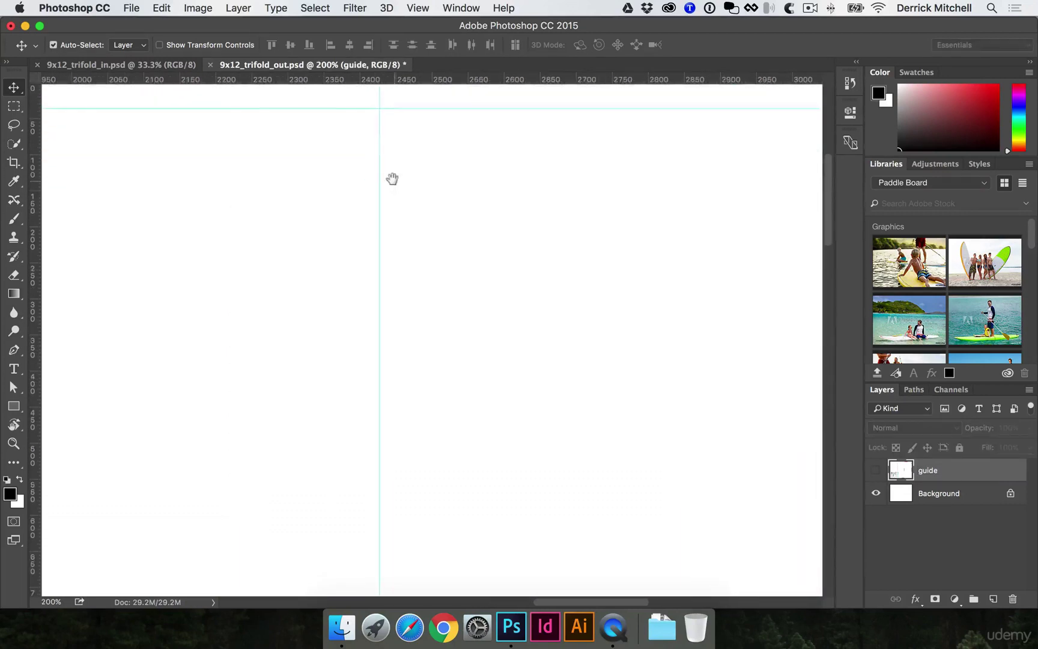
drag(391, 179, 476, 264)
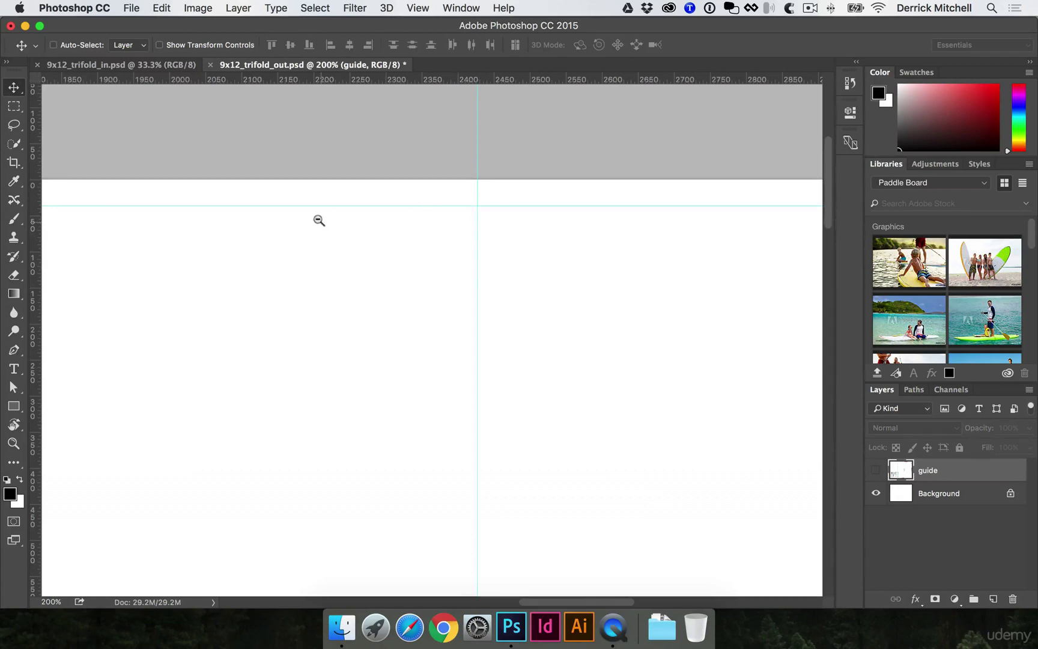
alt+click(319, 220)
alt+click(454, 250)
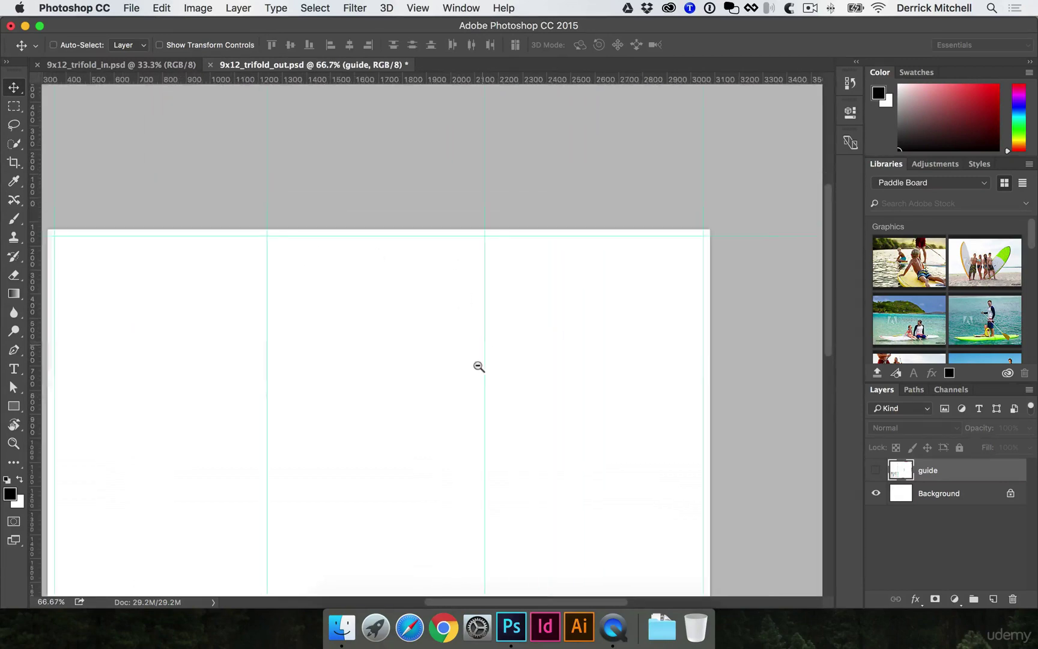
alt+click(479, 367)
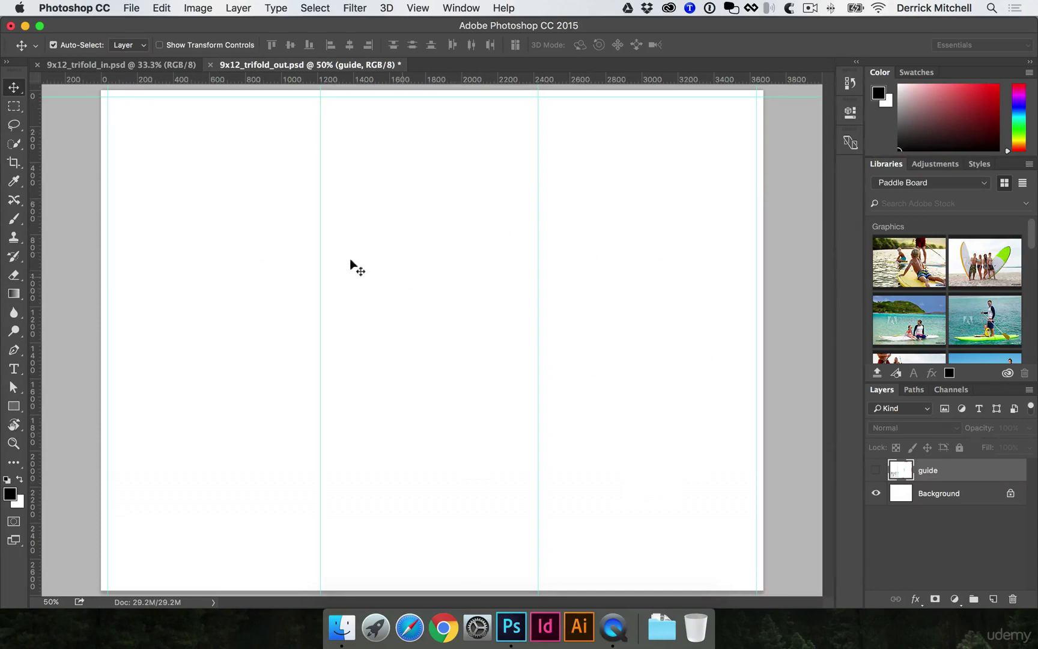
Place the library photo "Father and daughter on vacation" directly above the Background layer and enlarge it to cover the whole page
click(614, 328)
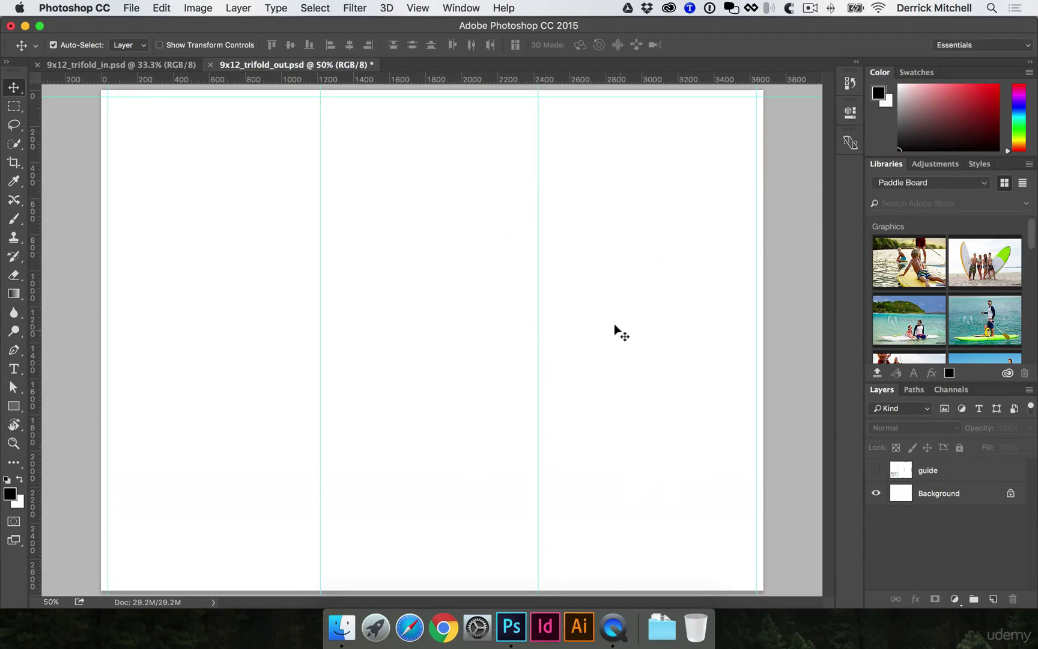
click(924, 494)
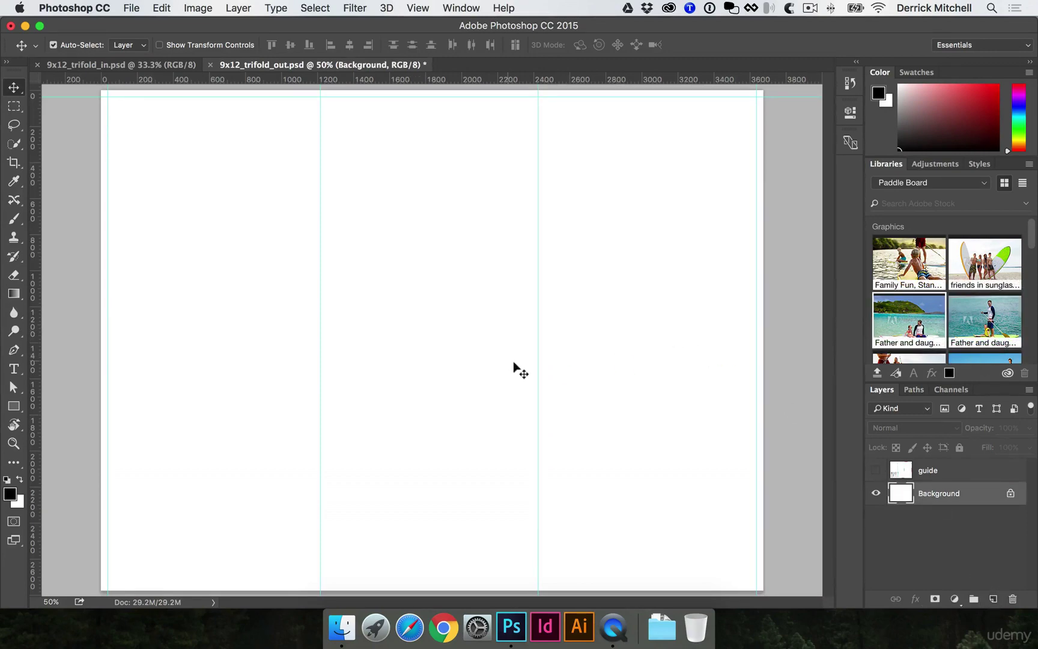
drag(525, 377, 498, 300)
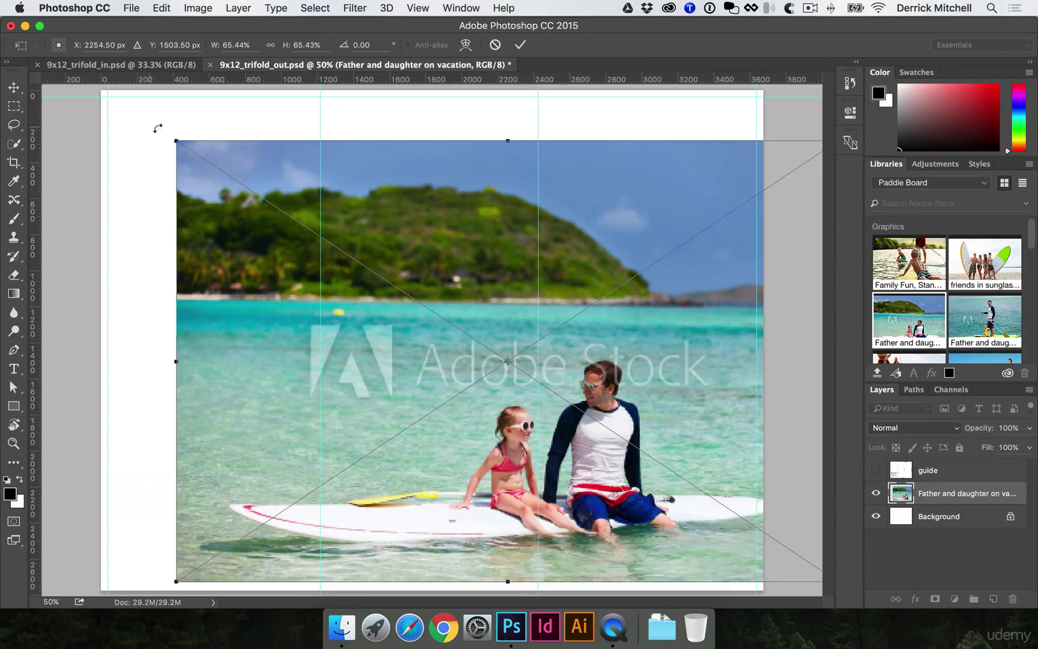
drag(171, 137, 102, 89)
key(Return)
Add the heading "Paddle Board Rentals" on two lines in the upper part of the photo, with "Rentals" on the second line
key(t)
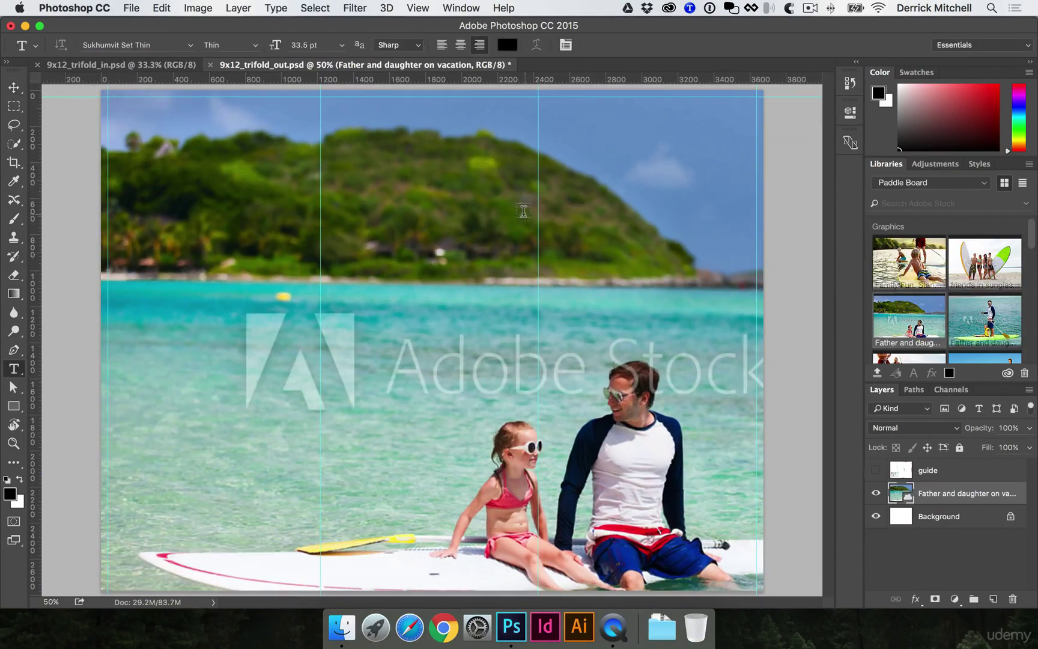
click(585, 141)
text(Pa)
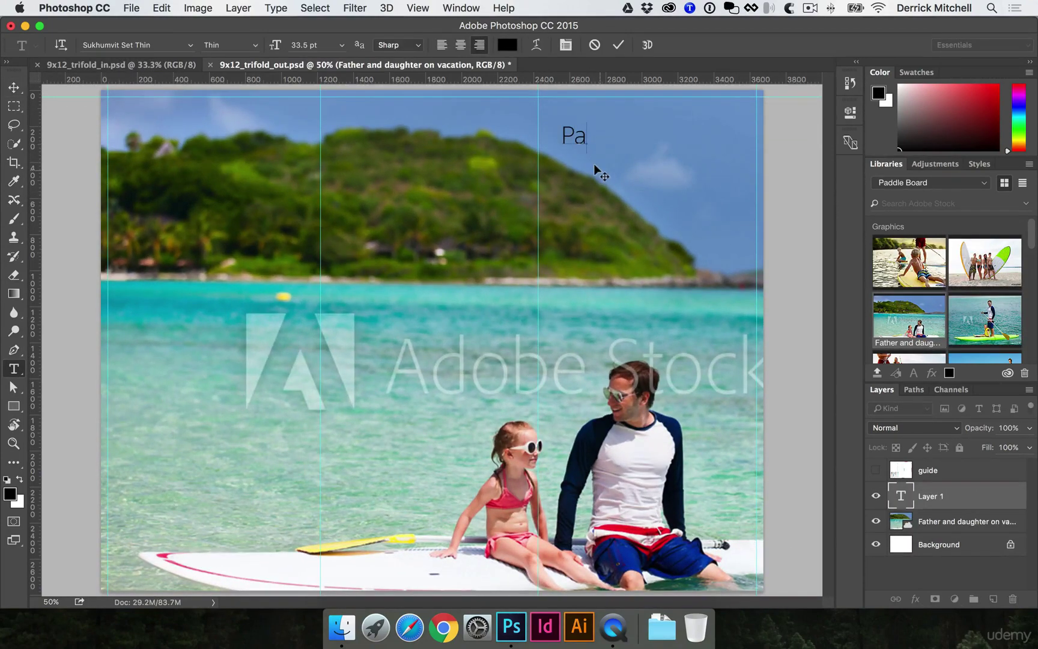
text(ddle Boarding)
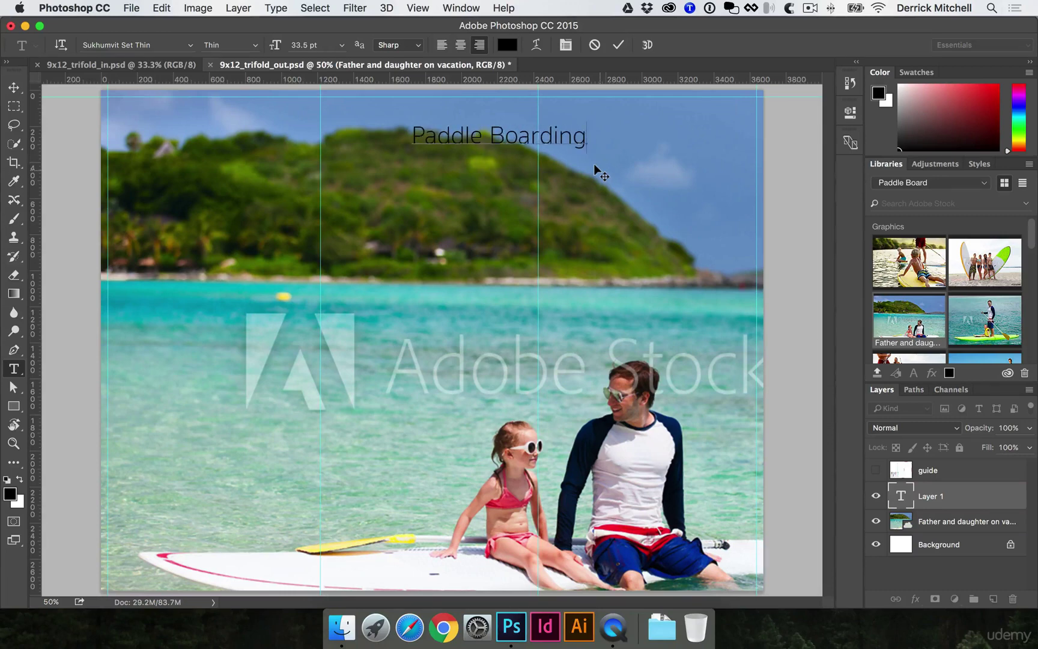
key(BackSpace)
key(BackSpace)
key(BackSpace)
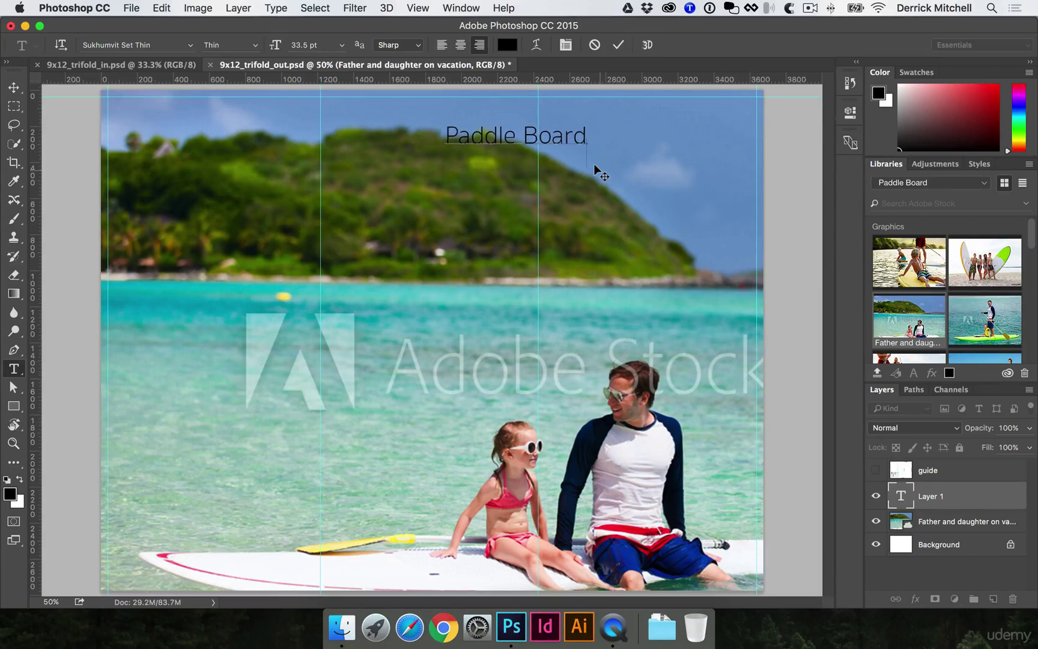
key(Return)
text(Rentals)
key(super+Return)
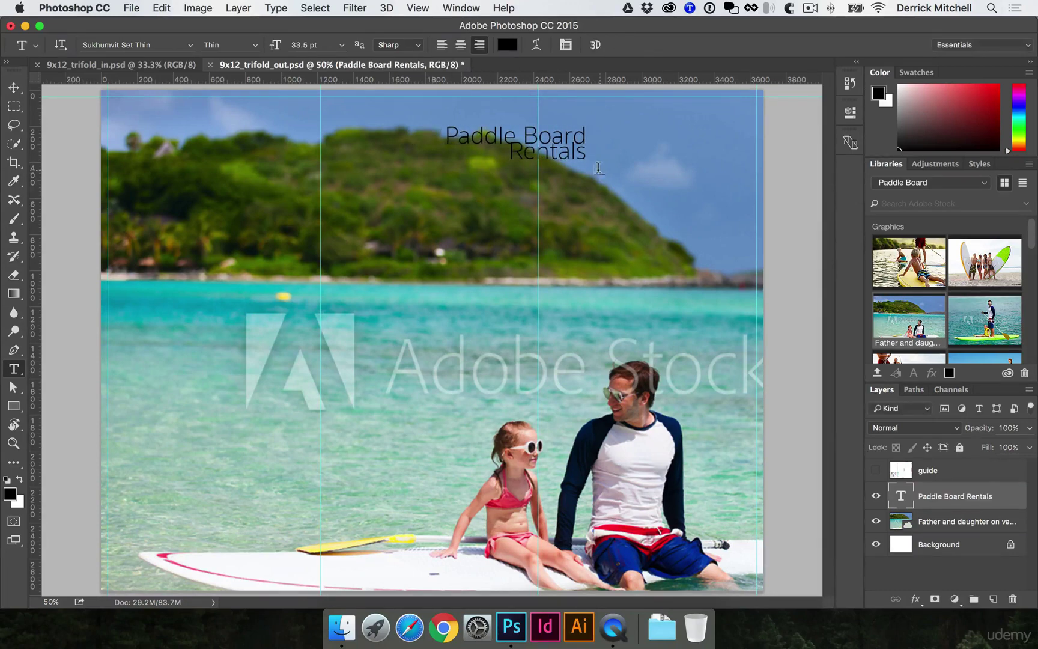
Move the heading to the top of the front cover panel and scale it within the fold and trim guides to about 39.58 pt
key(super+t)
drag(587, 168, 710, 158)
key(Return)
key(super+t)
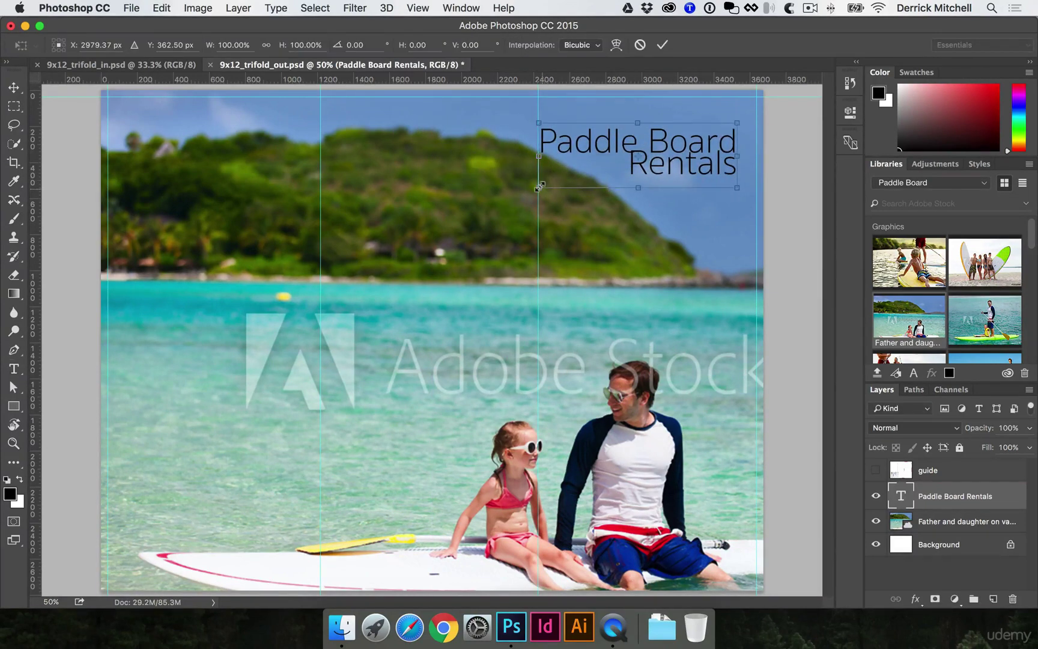
drag(540, 187, 571, 174)
key(Return)
Set the colour of all the heading text to white (ffffff)
key(Return)
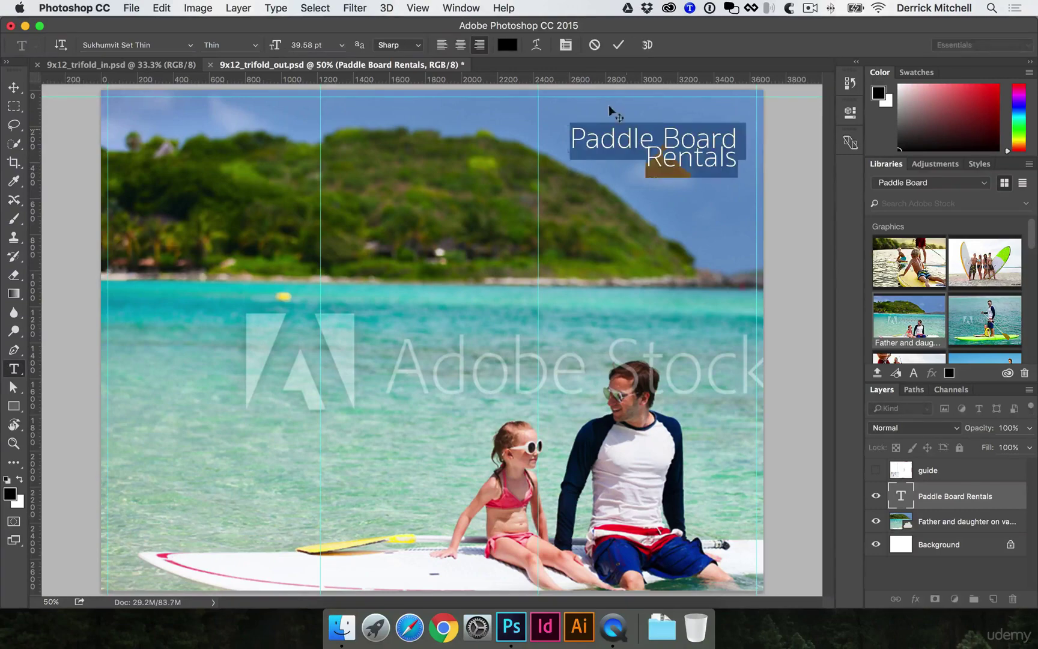
click(508, 45)
text(ffffff)
key(Return)
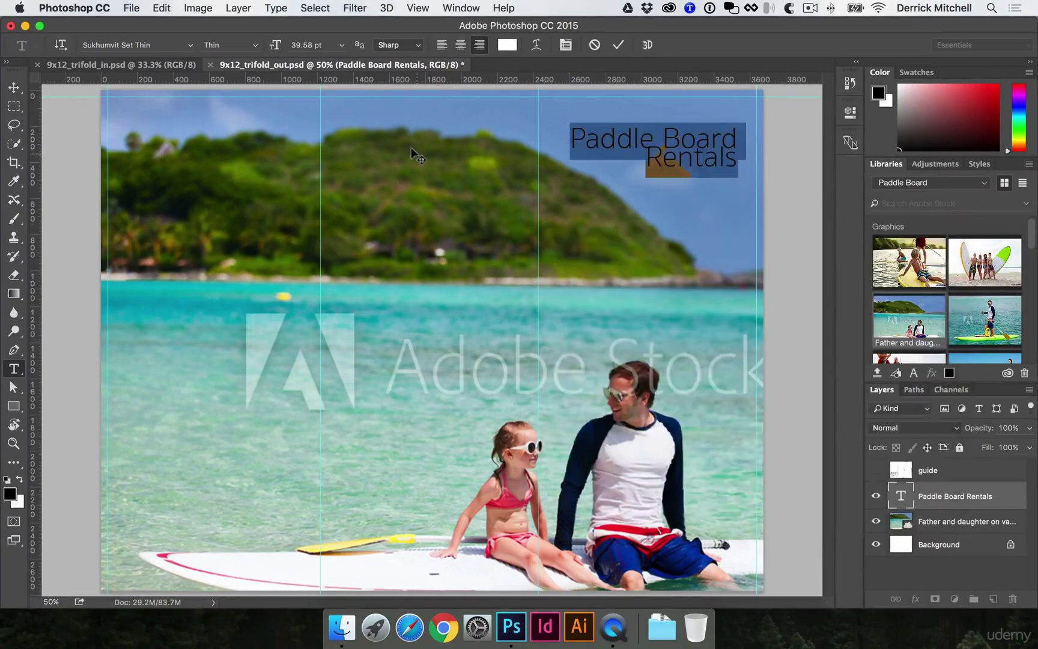
key(super+Return)
Increase the line spacing between "Paddle Board" and "Rentals" slightly
click(710, 155)
key(super+a)
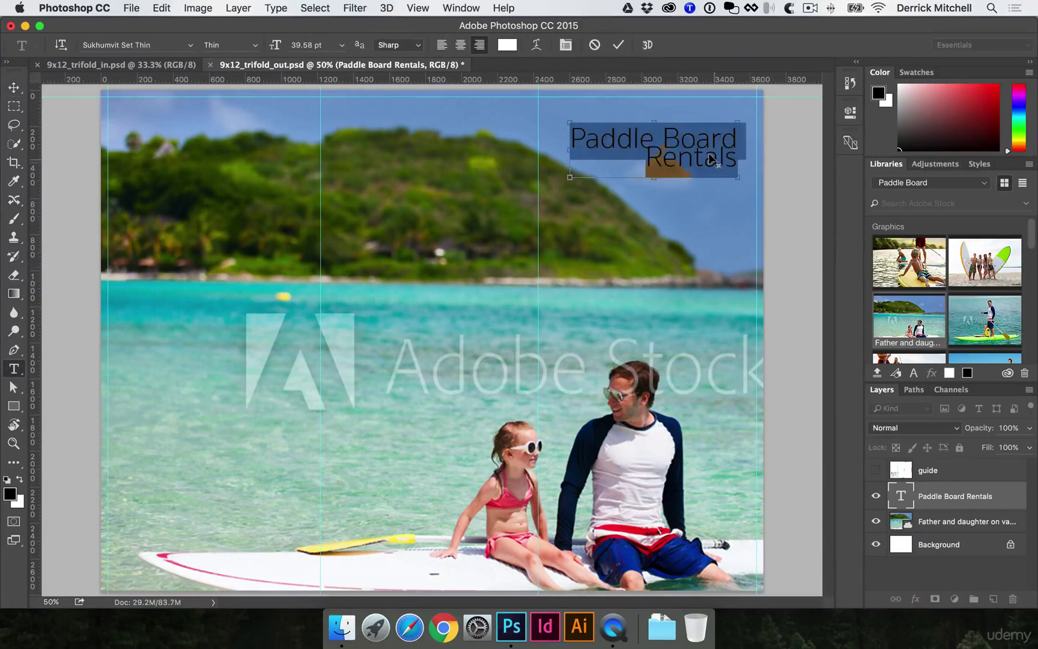
key(super+Return)
key(v)
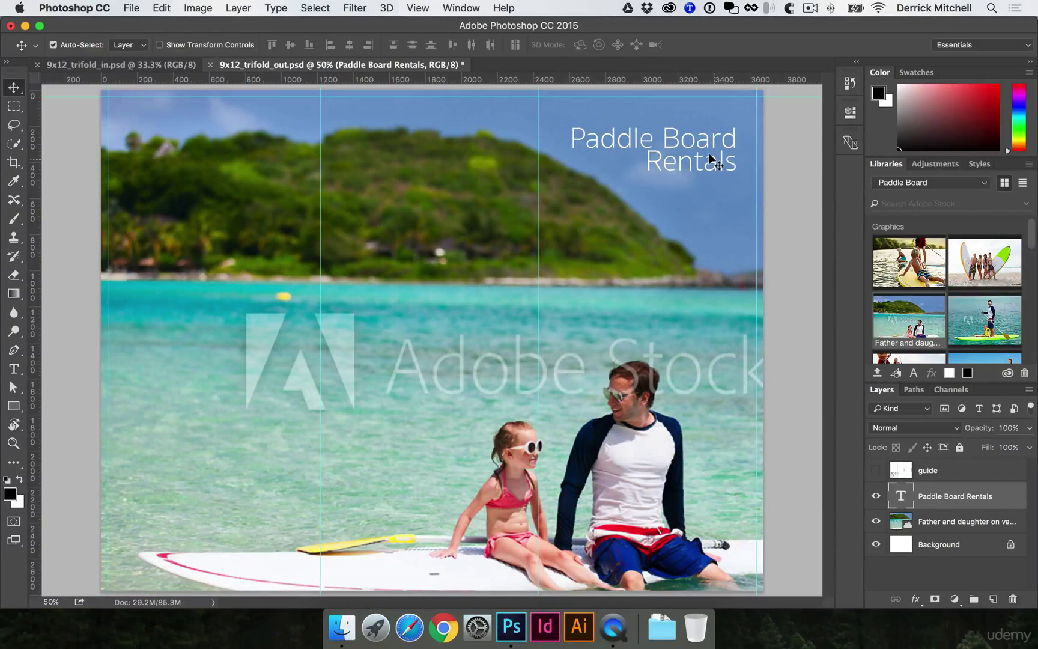
Create a new white CMYK Color document 12 inches wide and 9 inches high at 300 pixels/inch
key(super)
key(super+n)
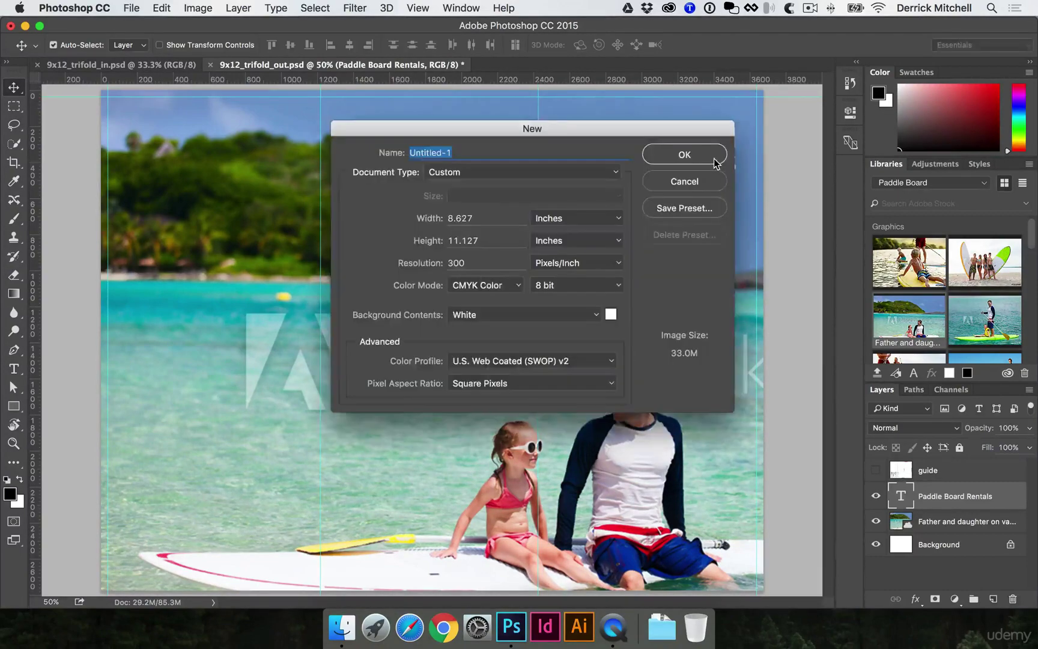
mouse_move(514, 132)
mouse_down()
mouse_move(500, 130)
mouse_move(494, 111)
mouse_move(514, 118)
mouse_up()
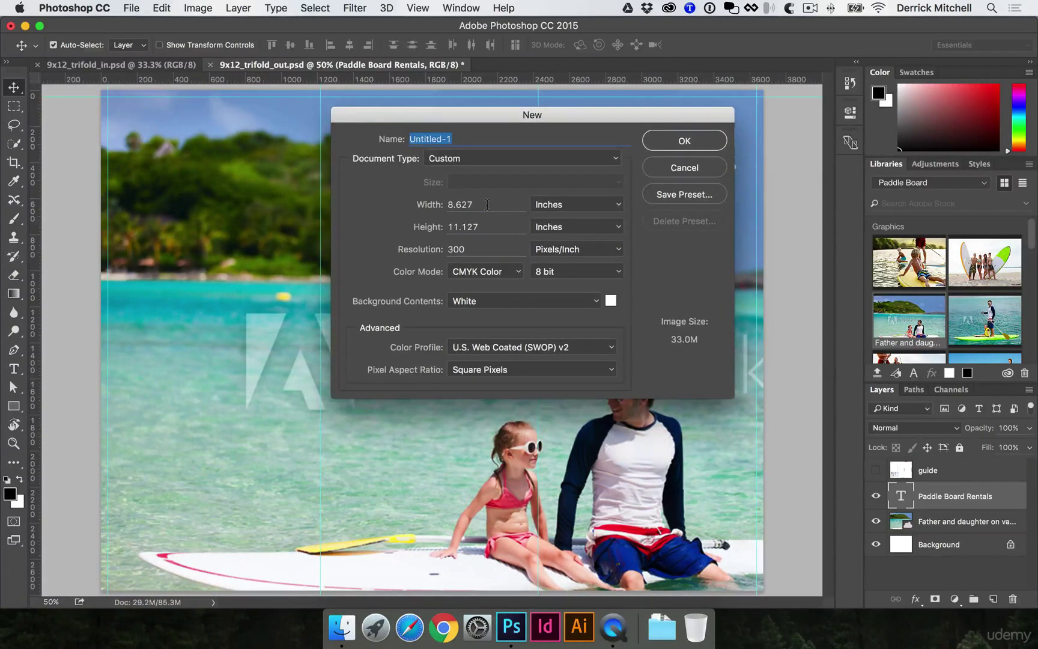
key(Tab)
text(12)
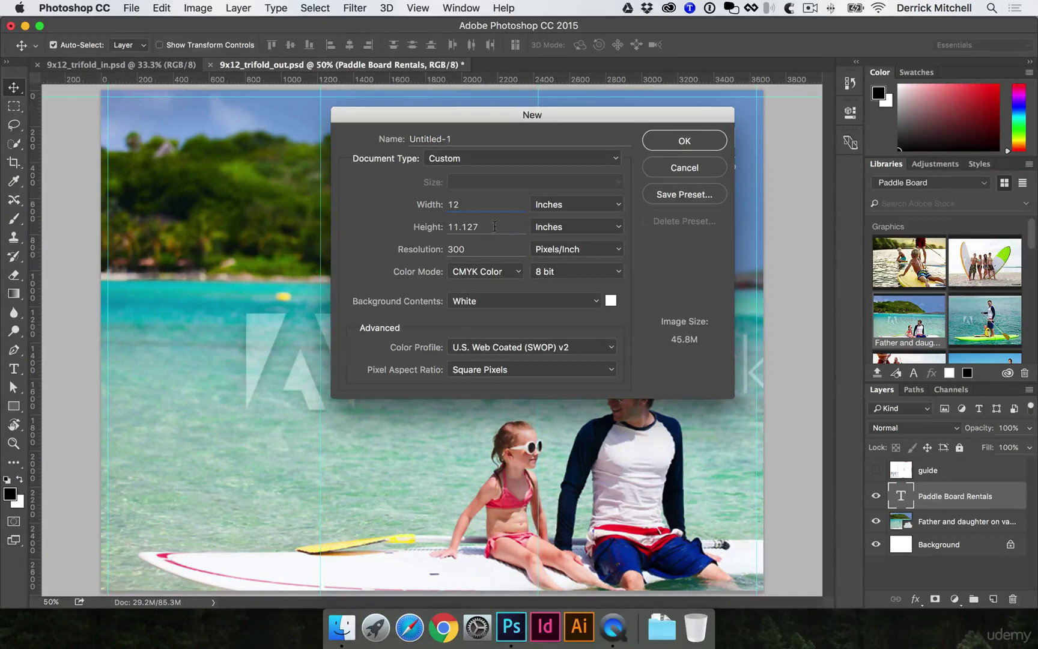
key(Tab)
text(9)
key(Tab)
drag(527, 116, 593, 167)
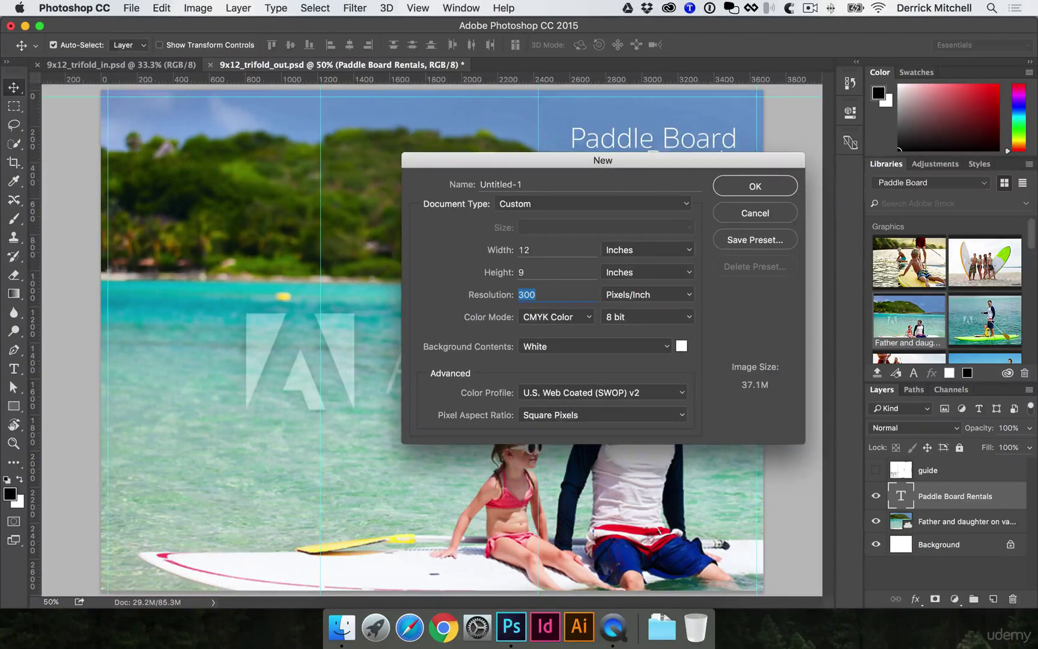
click(733, 188)
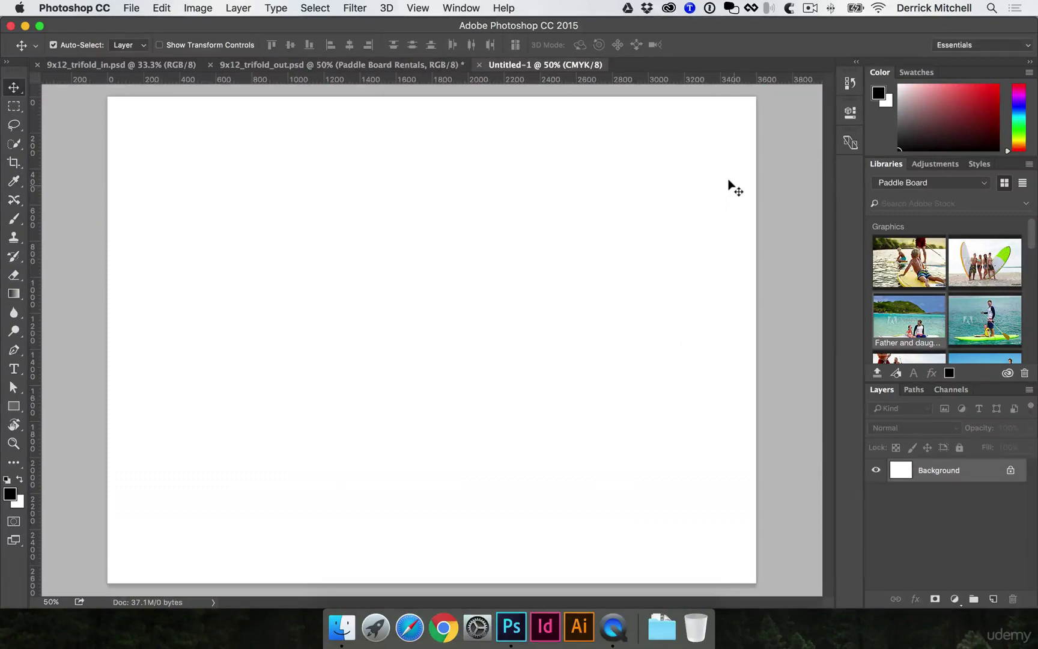
Show the "guide" layer in 9x12_trifold_out.psd and examine the trim line, safe zone and bleed around the front cover's corner
click(275, 64)
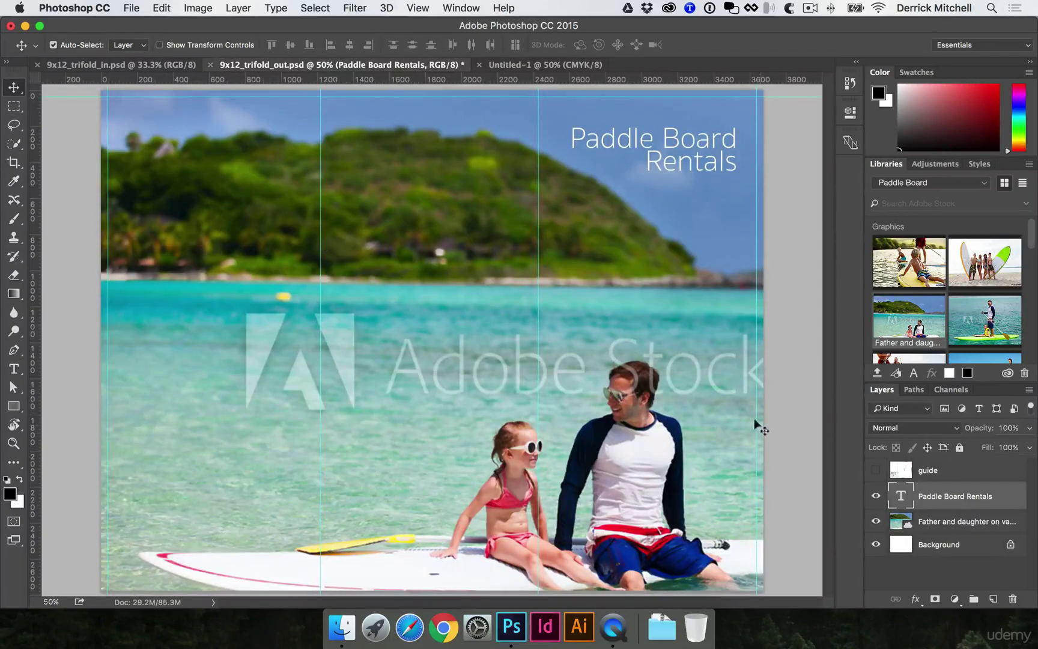
click(877, 470)
super+space+click(539, 164)
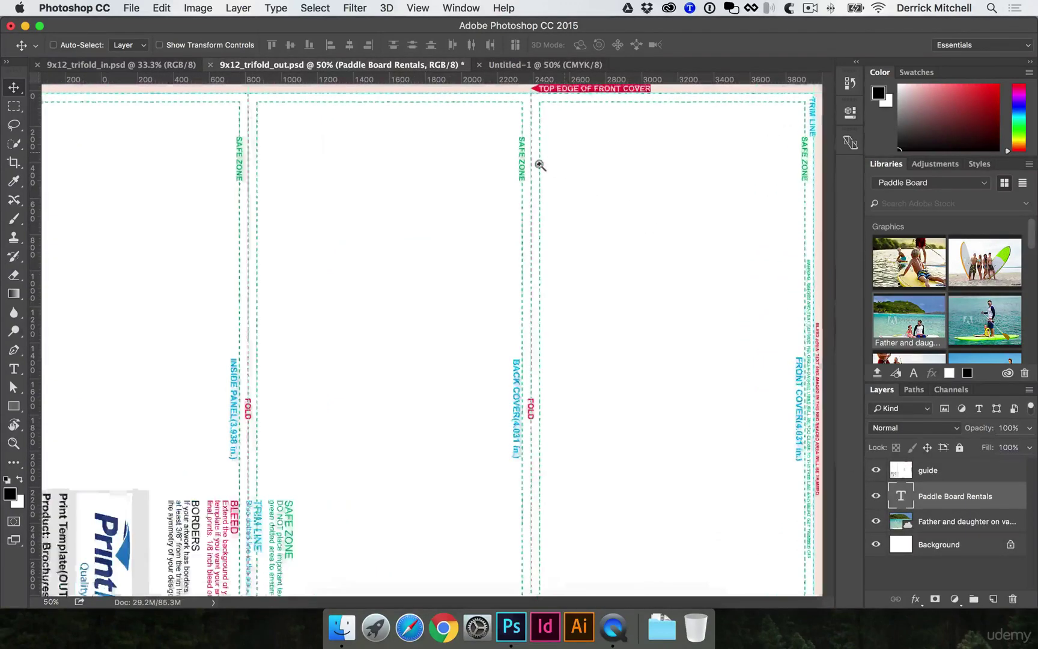
drag(540, 164, 478, 432)
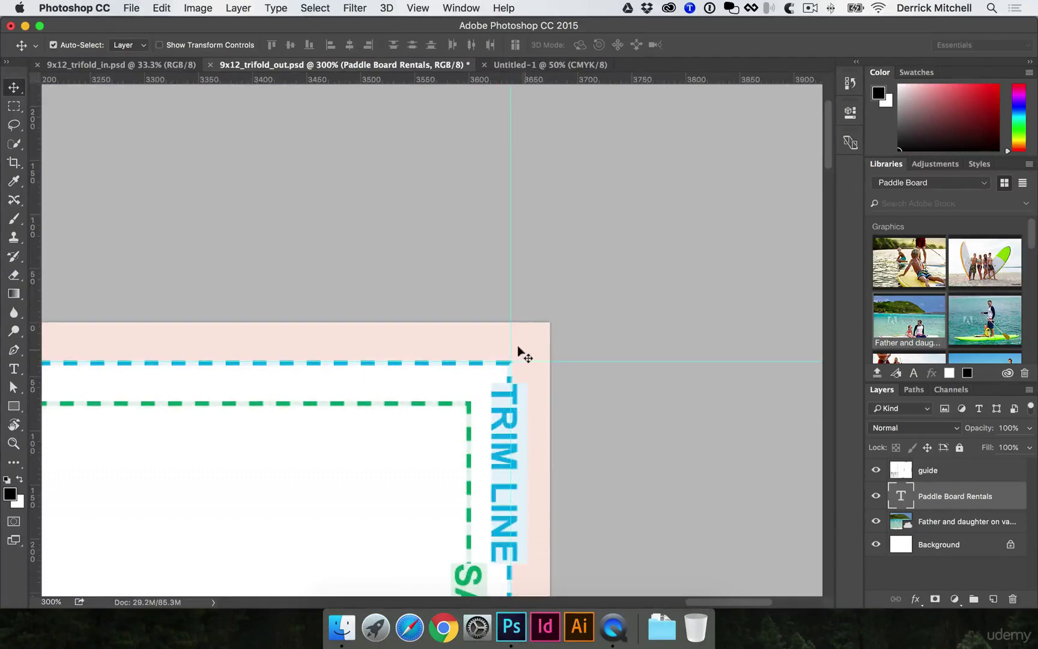
alt+super+click(468, 364)
alt+super+click(452, 369)
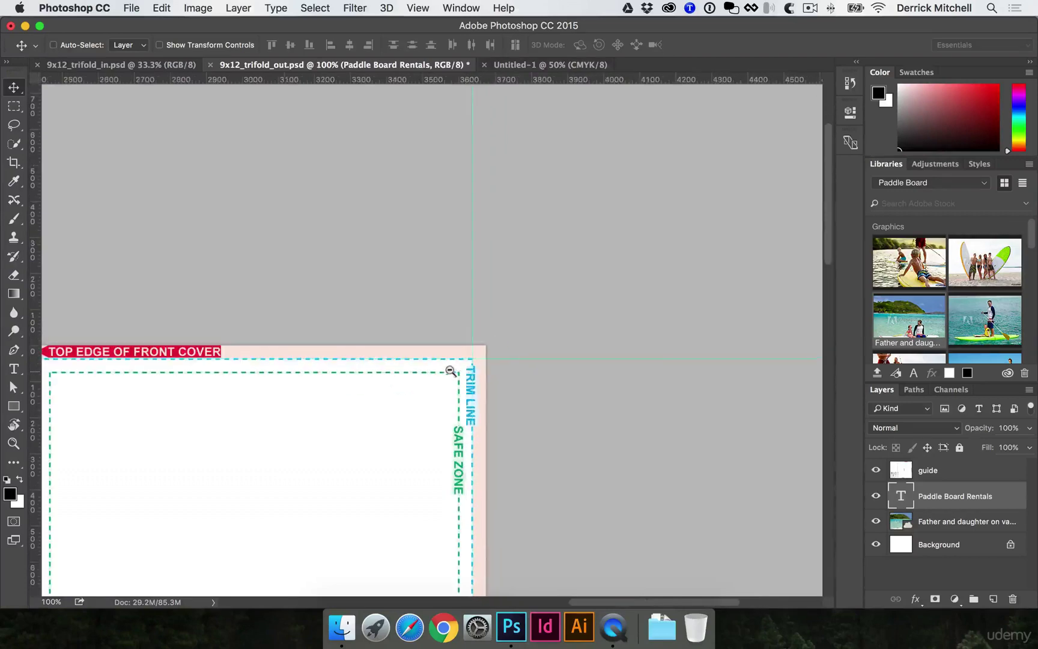
key(super+0)
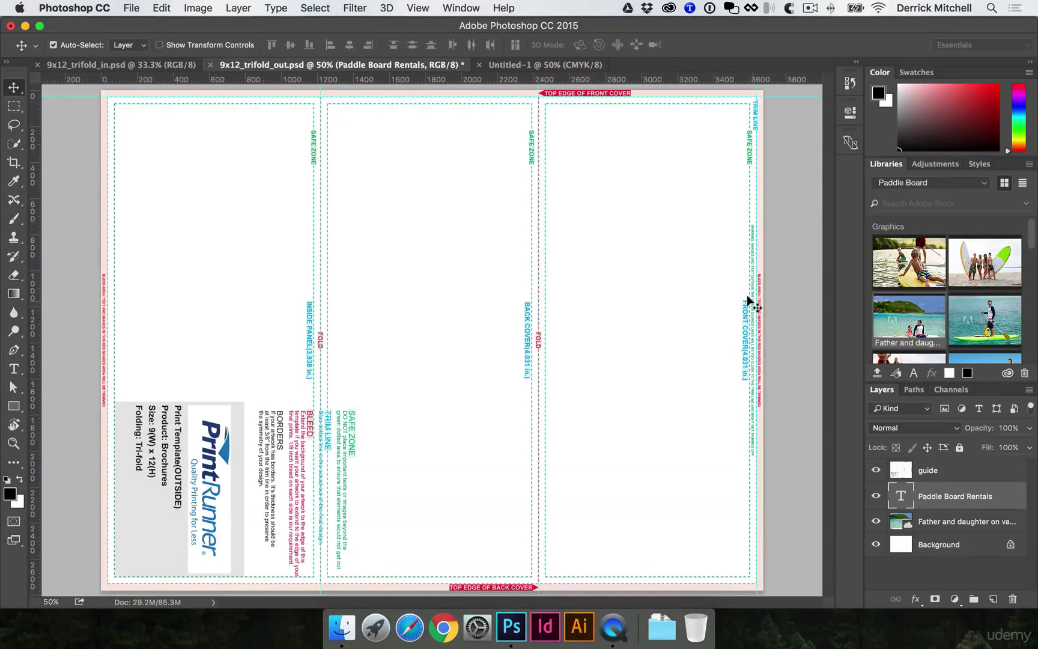
Add guides along all four edges of the blank page in the Untitled-1 document
click(572, 67)
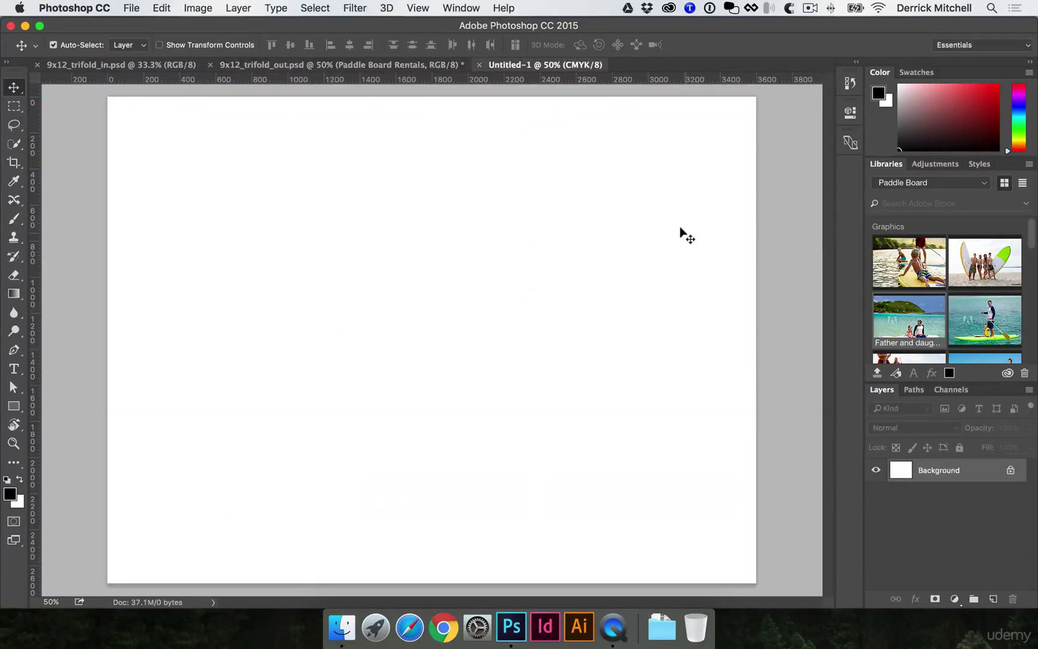
drag(622, 81, 622, 97)
drag(717, 76, 108, 178)
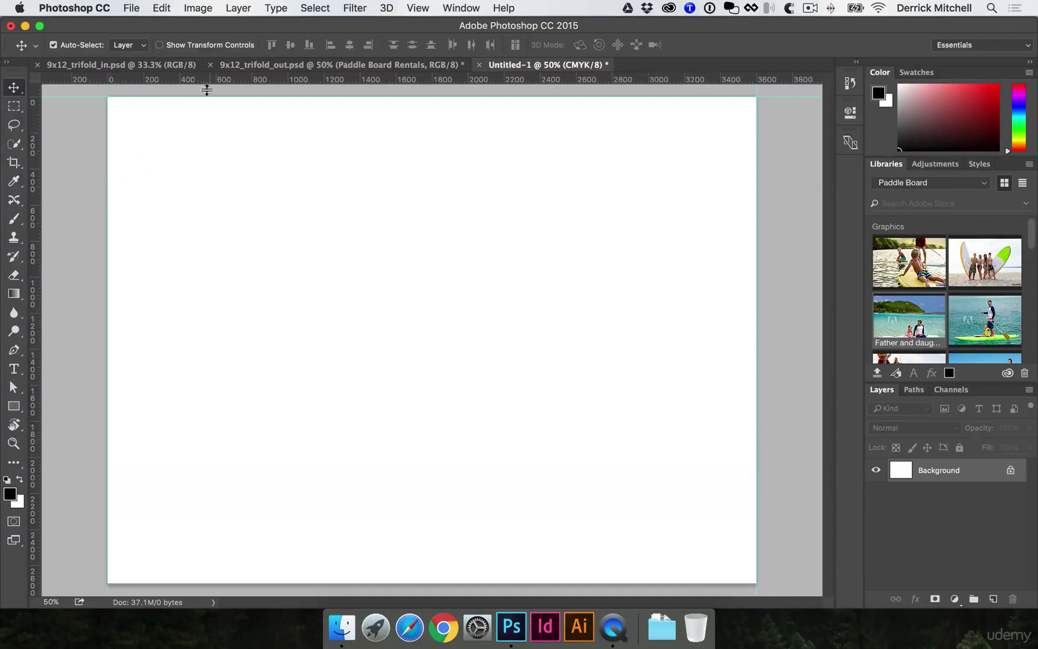
drag(209, 81, 200, 582)
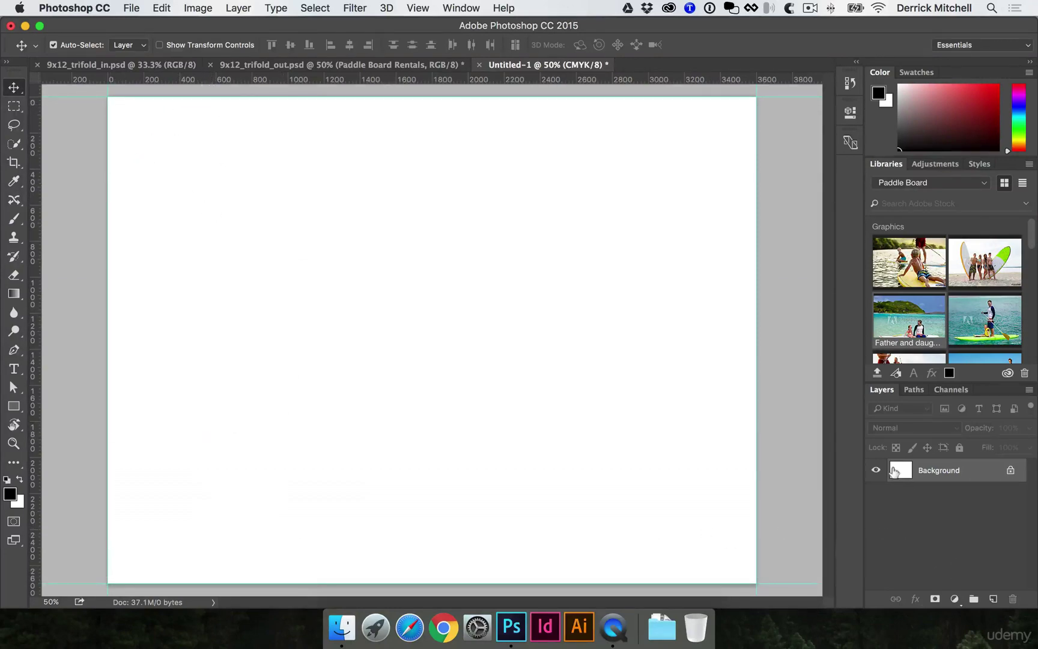
Add a new layer above the Background and name it "Trim"
key(super+shift+alt+n)
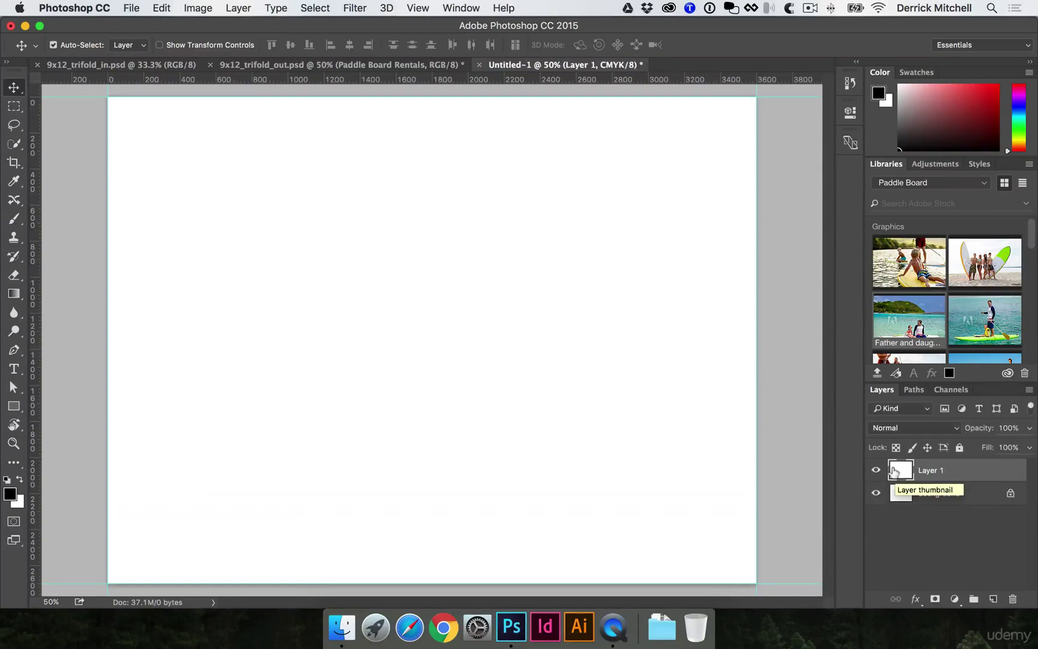
double_click(930, 469)
text(Trim)
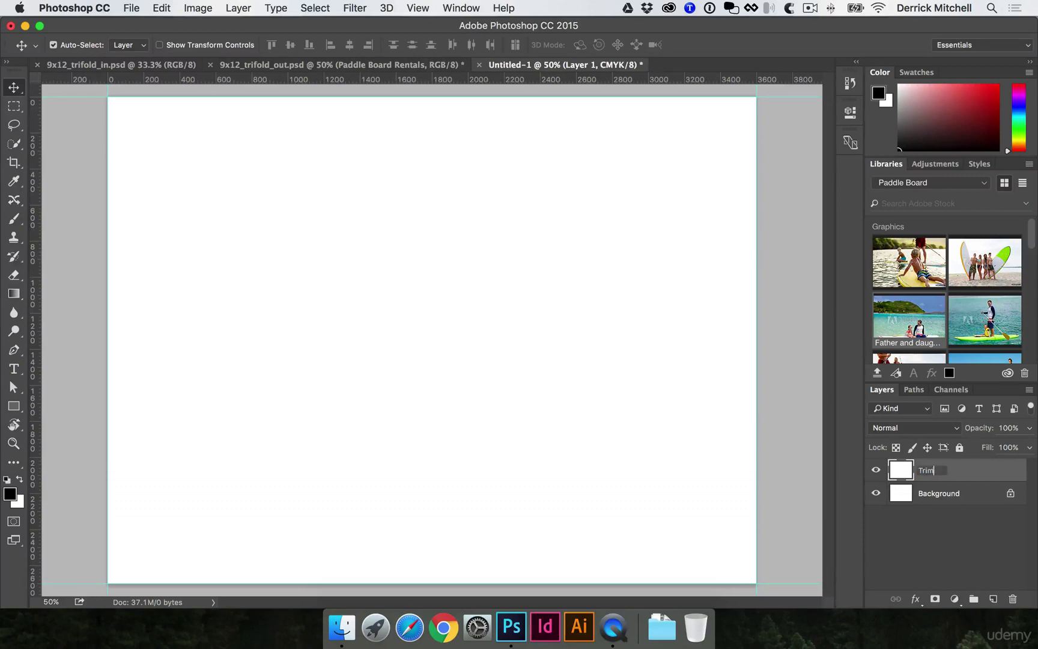
key(Return)
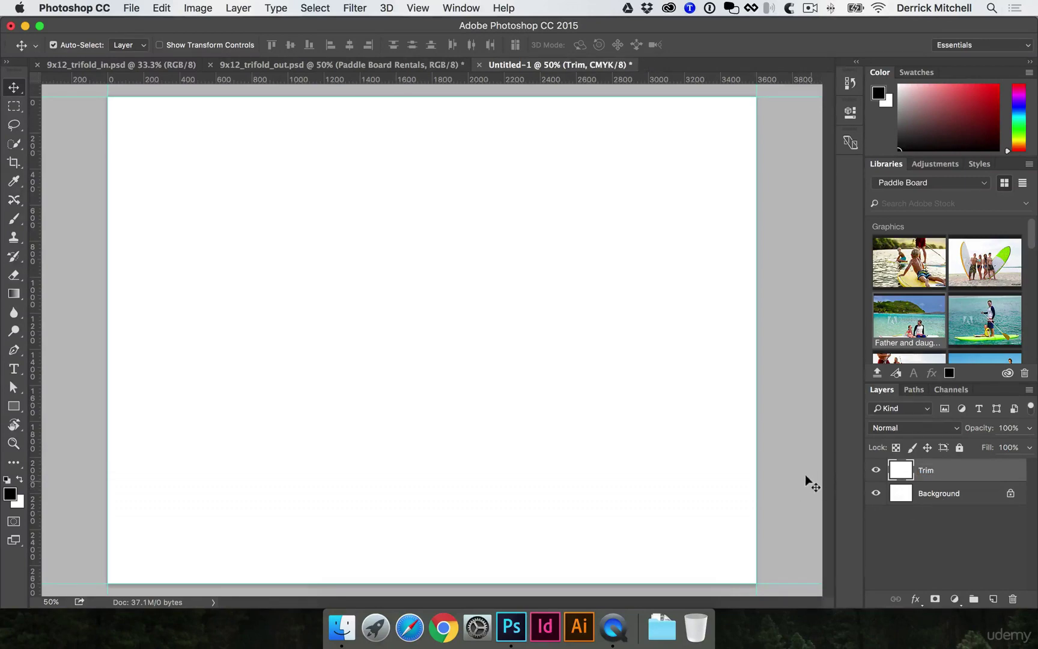
key(alt+super+c)
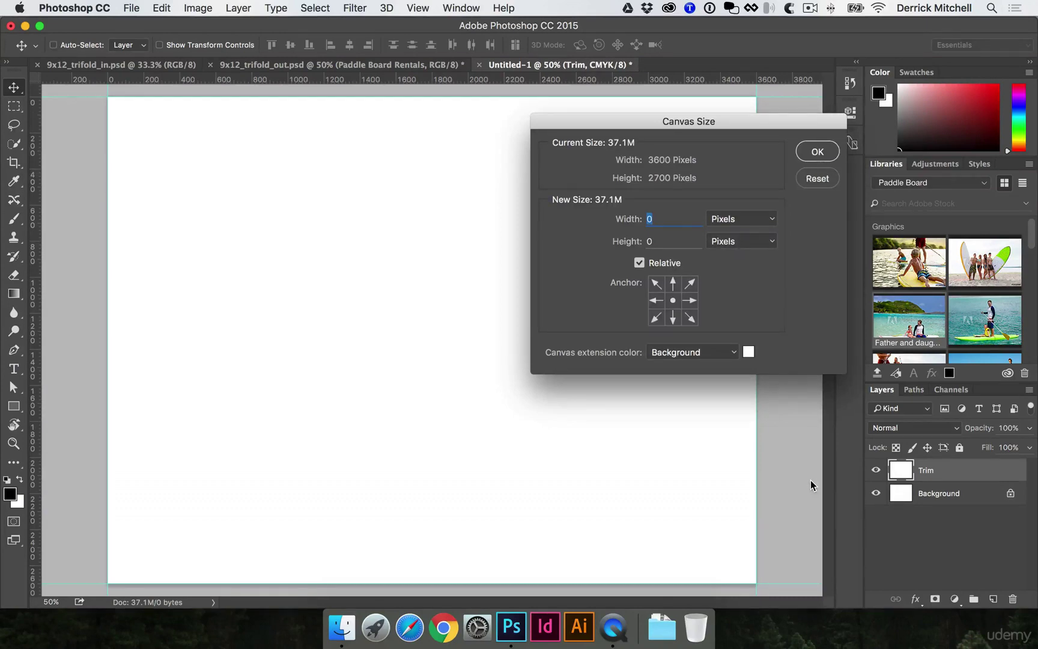
click(811, 179)
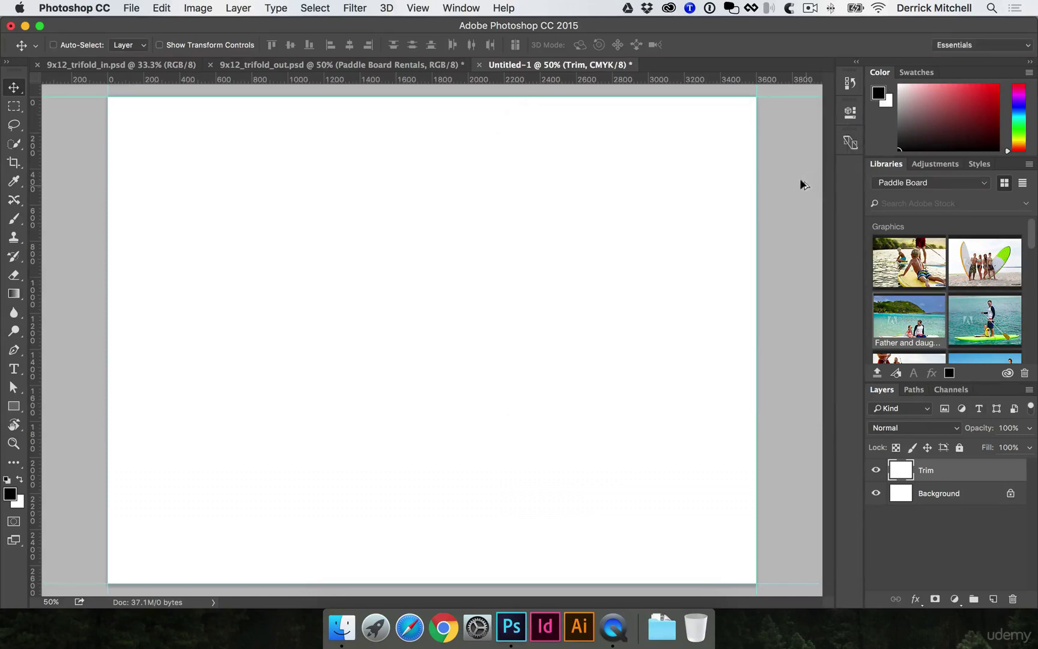
key(alt+super+c)
click(811, 176)
Extend the canvas relative to its current size by .25 inches in both width and height, anchored at the centre
click(186, 6)
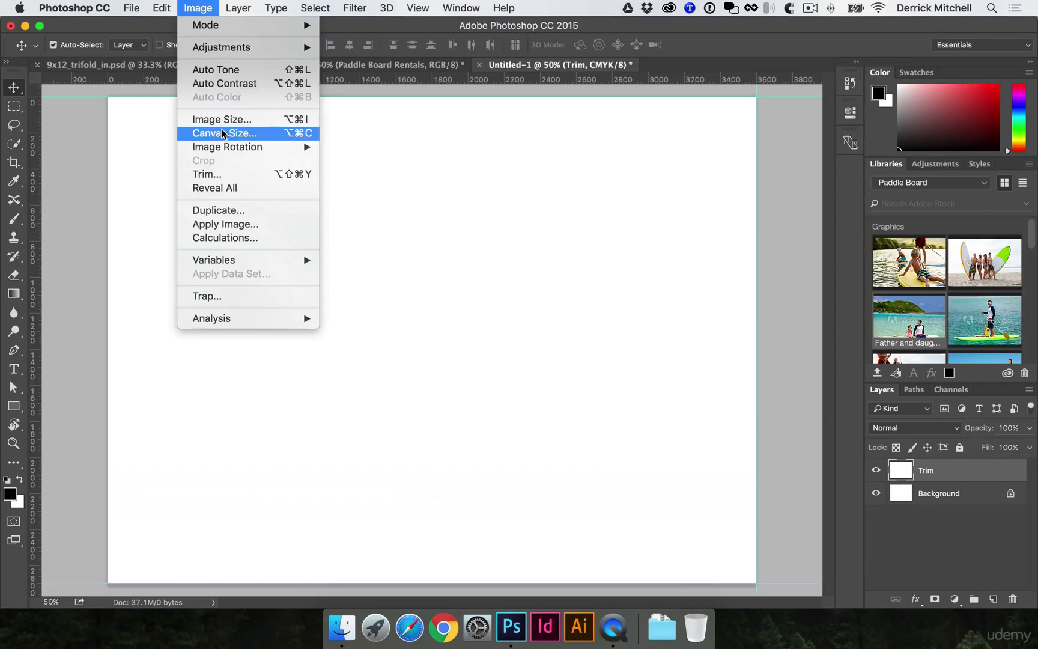
click(285, 134)
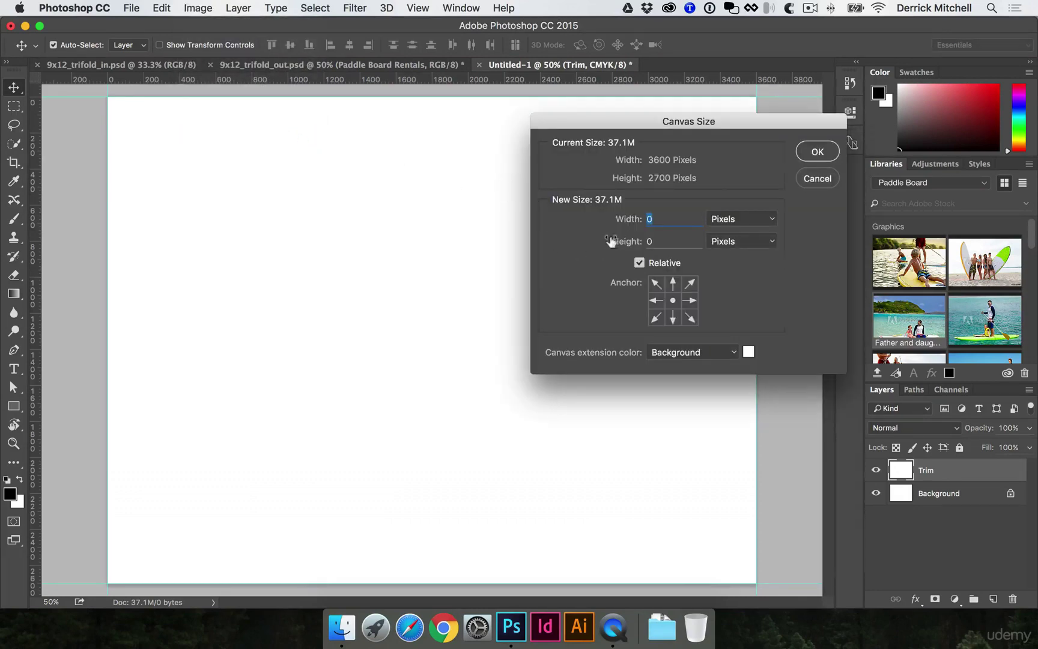
click(640, 262)
click(742, 224)
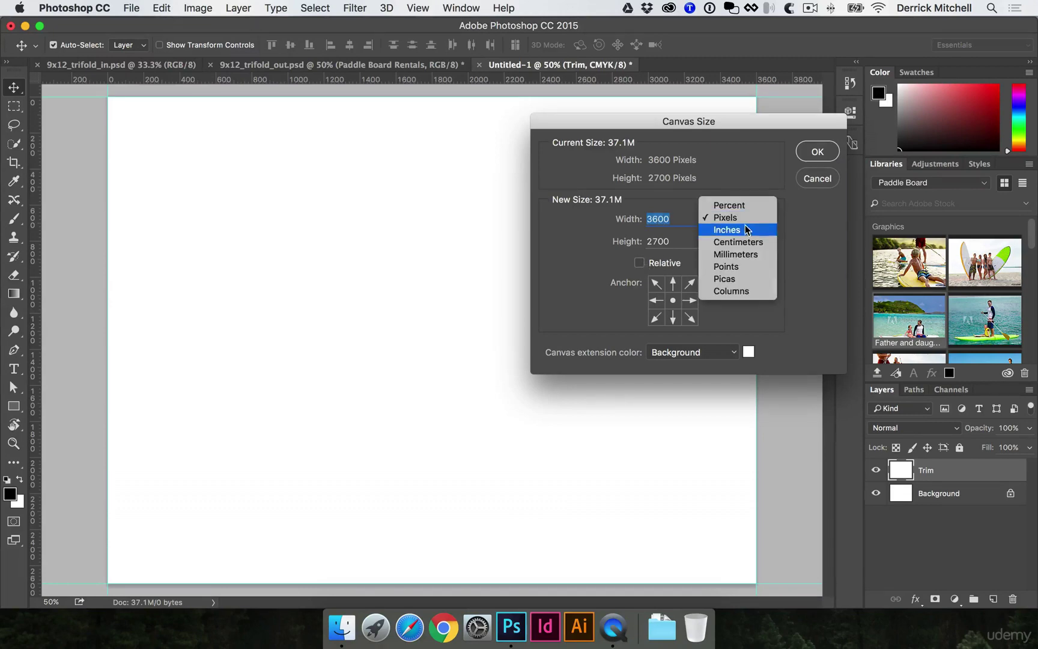
click(739, 229)
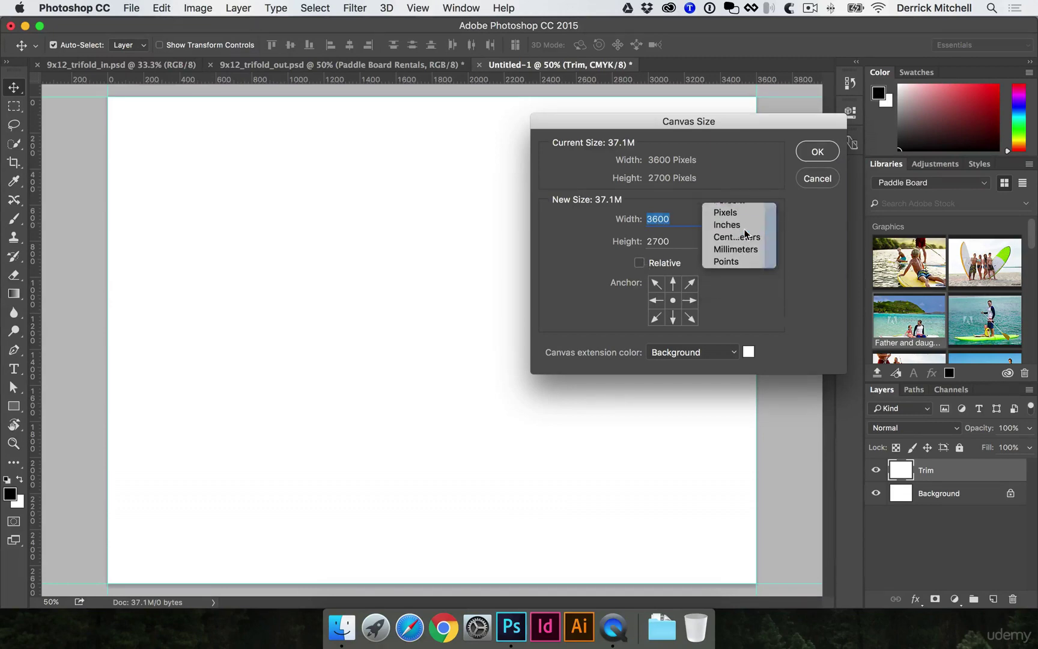
click(640, 264)
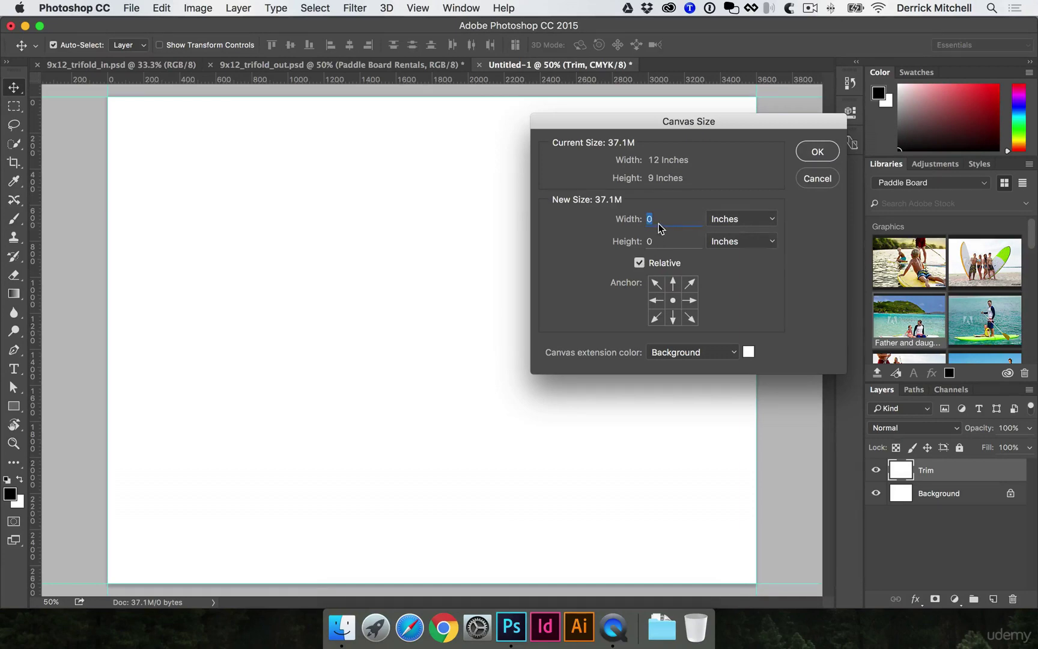
text(.25)
key(Tab)
text(.25)
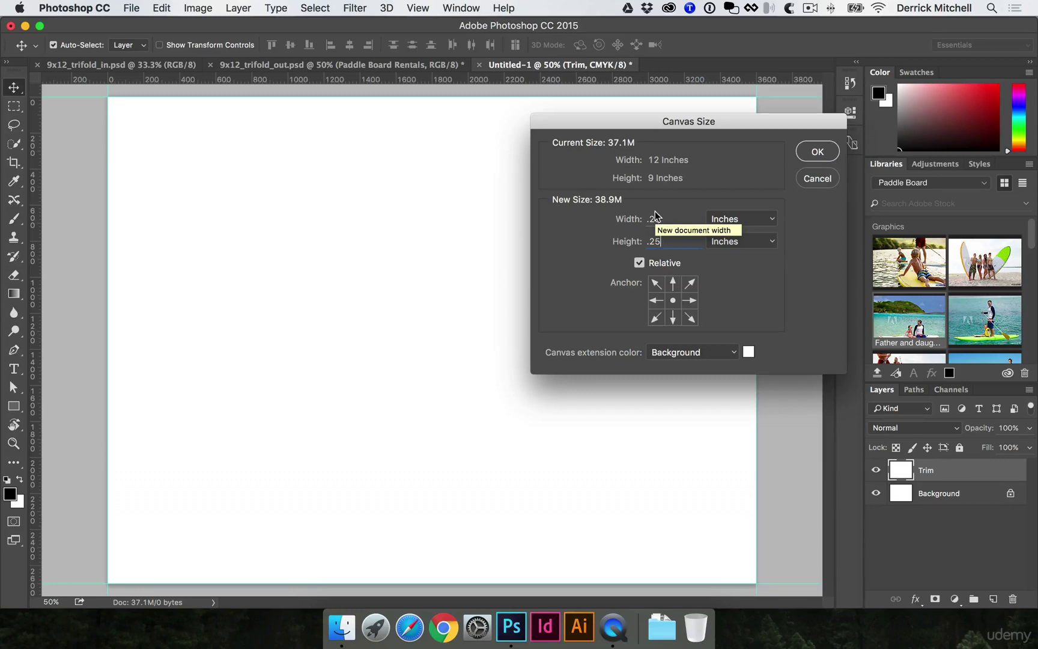
click(817, 154)
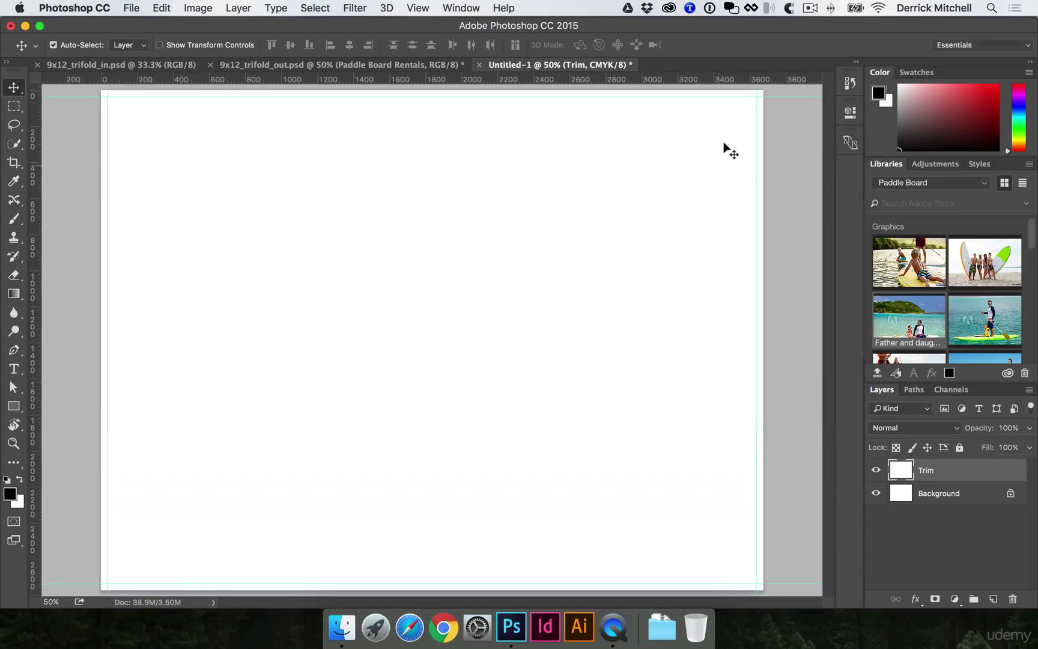
Add a new layer between Background and Trim and fill it with the black foreground colour
click(117, 110)
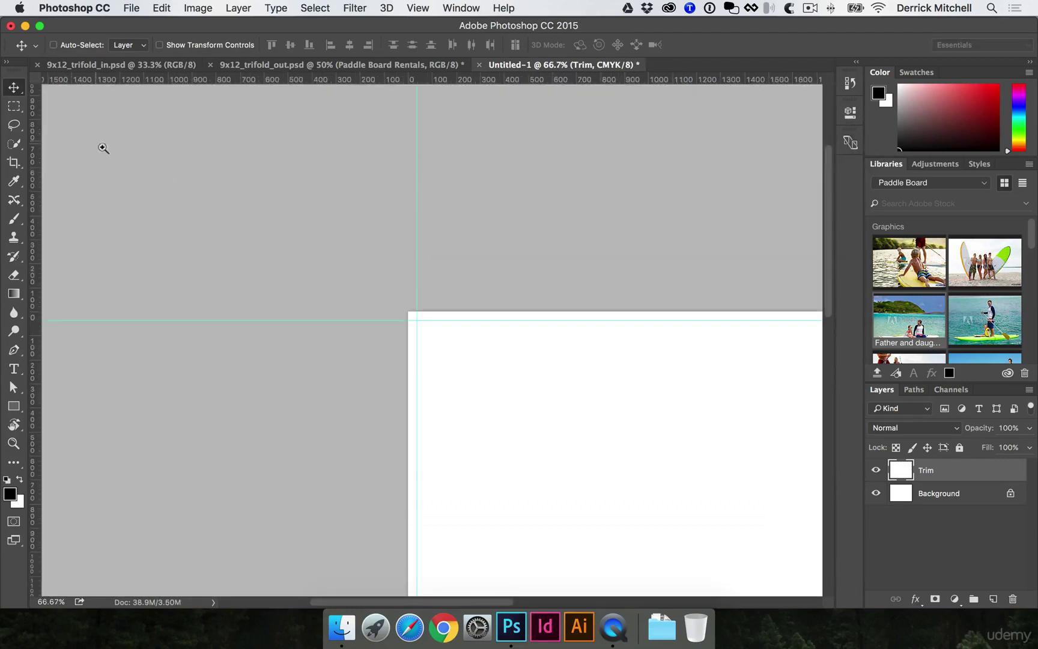
click(419, 362)
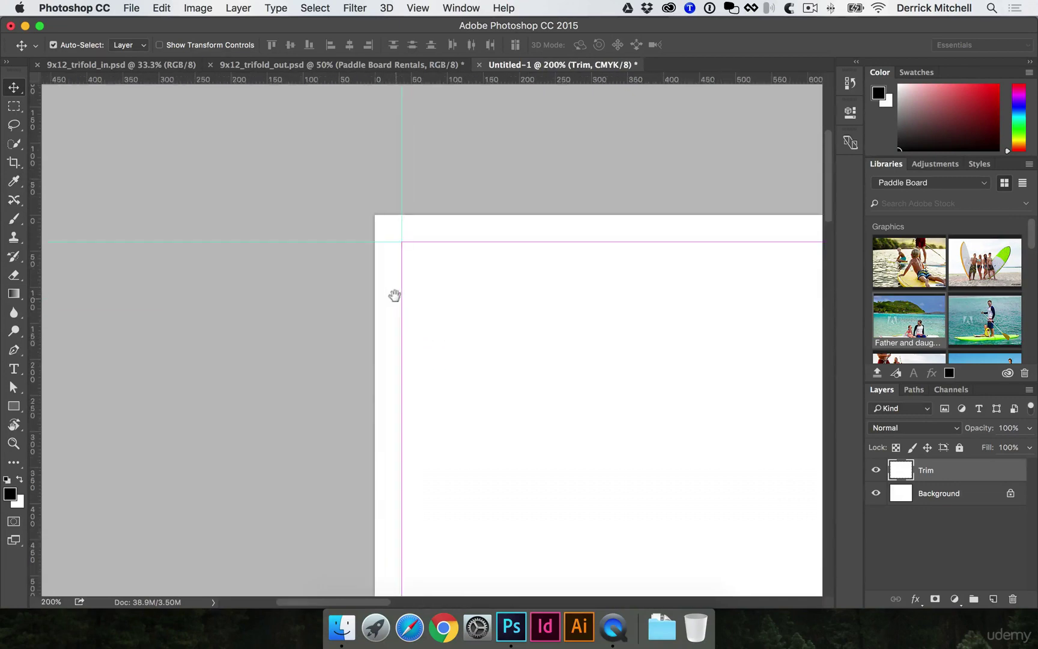
alt+click(444, 269)
drag(619, 413, 463, 352)
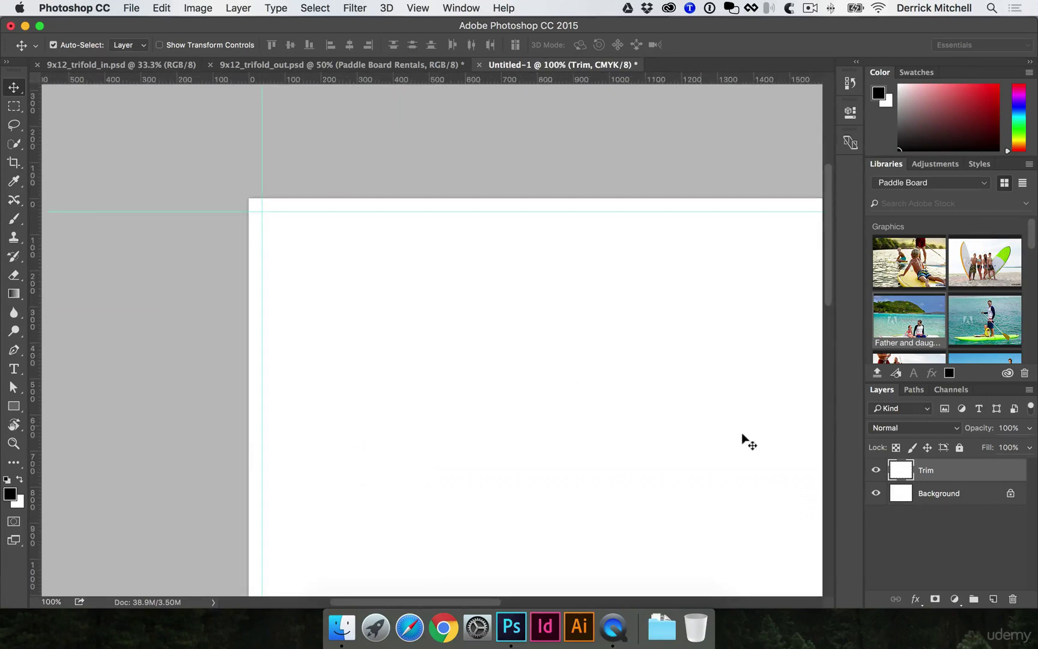
click(944, 493)
click(994, 599)
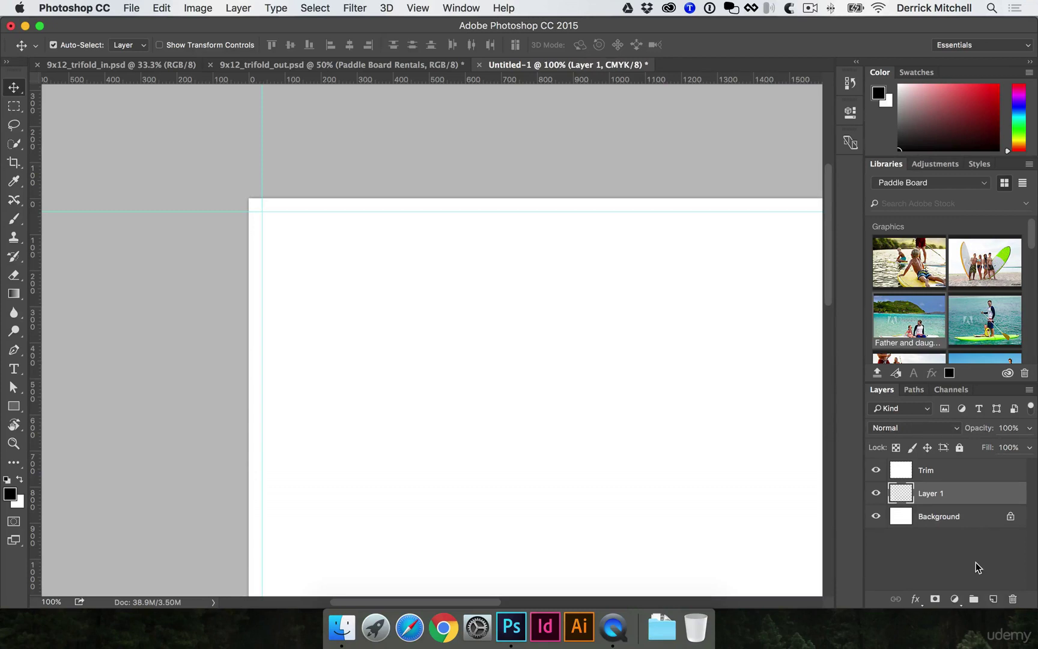
key(alt+BackSpace)
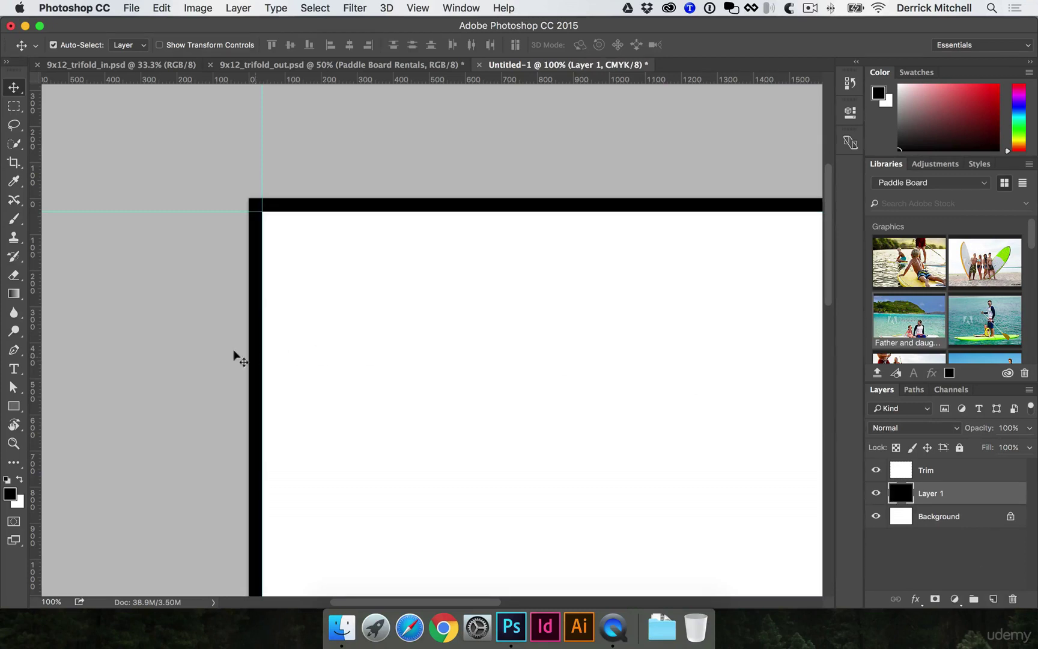
Examine the black bleed border around the white trim area, toggling the black layer's visibility, and finish with the whole page in view
scroll(429, 422, right, 5)
scroll(429, 422, down, 2)
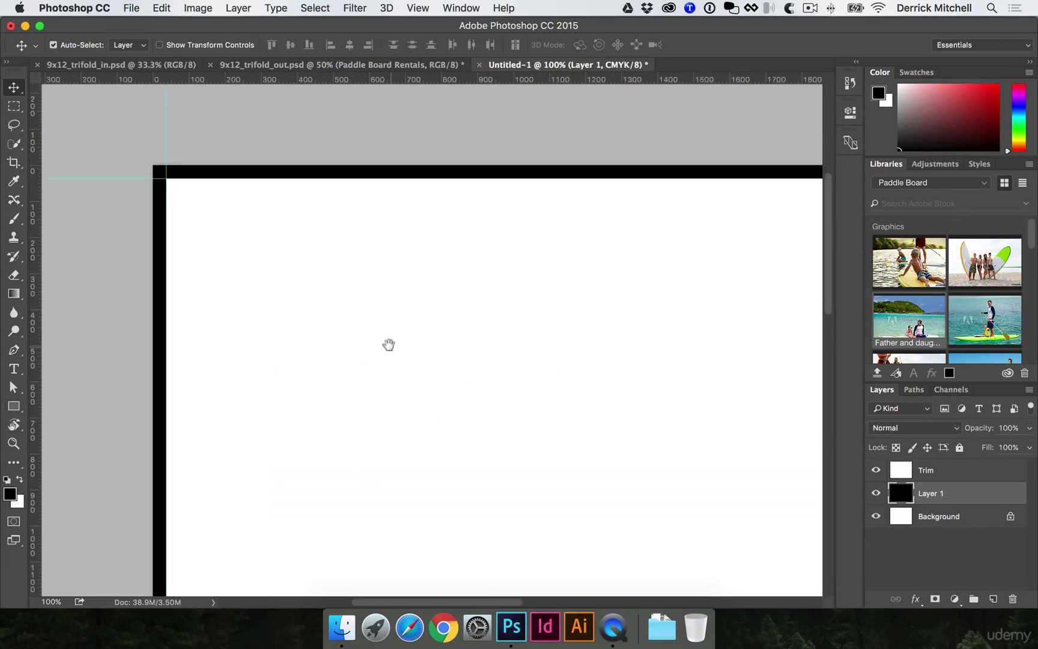
alt+super+click(441, 356)
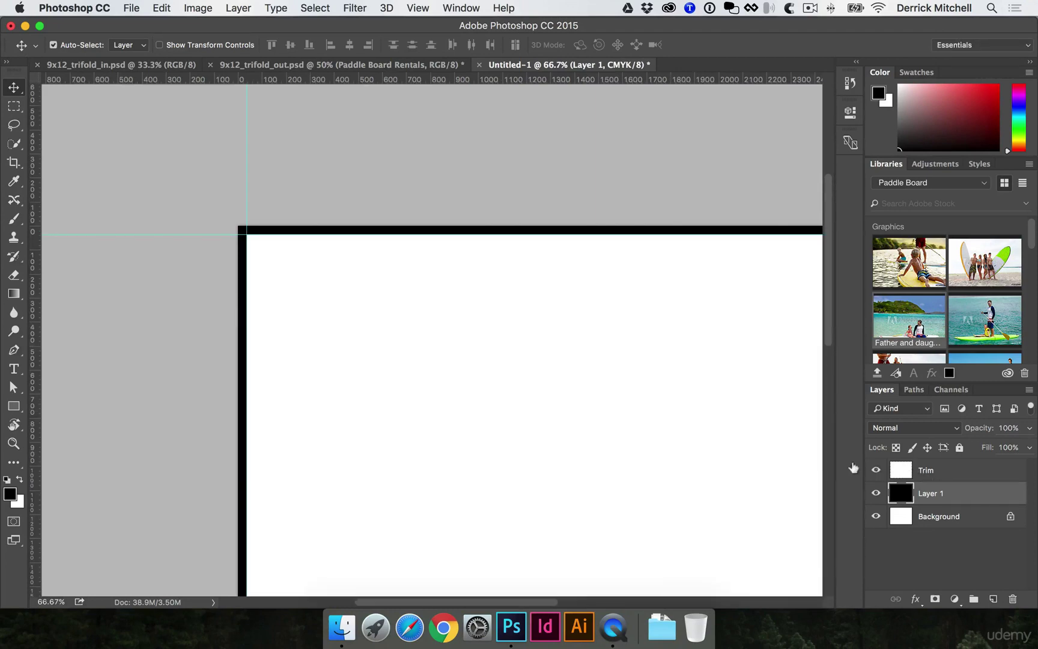
scroll(586, 343, right, 5)
scroll(586, 344, down, 3)
scroll(586, 344, right, 2)
scroll(586, 343, down, 2)
click(876, 493)
click(876, 493)
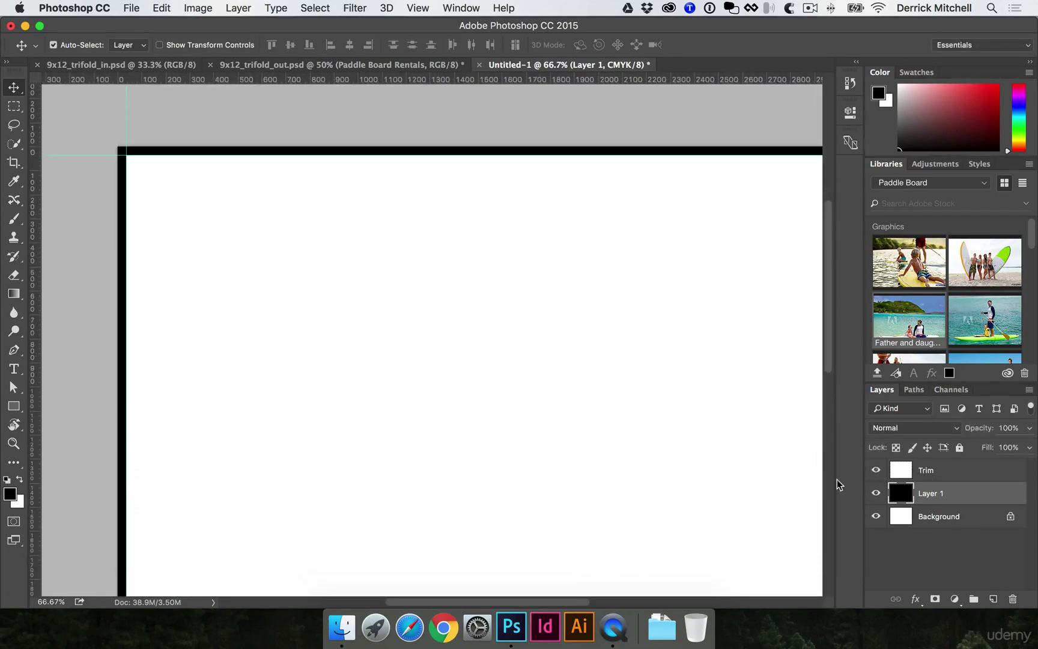
key(super+0)
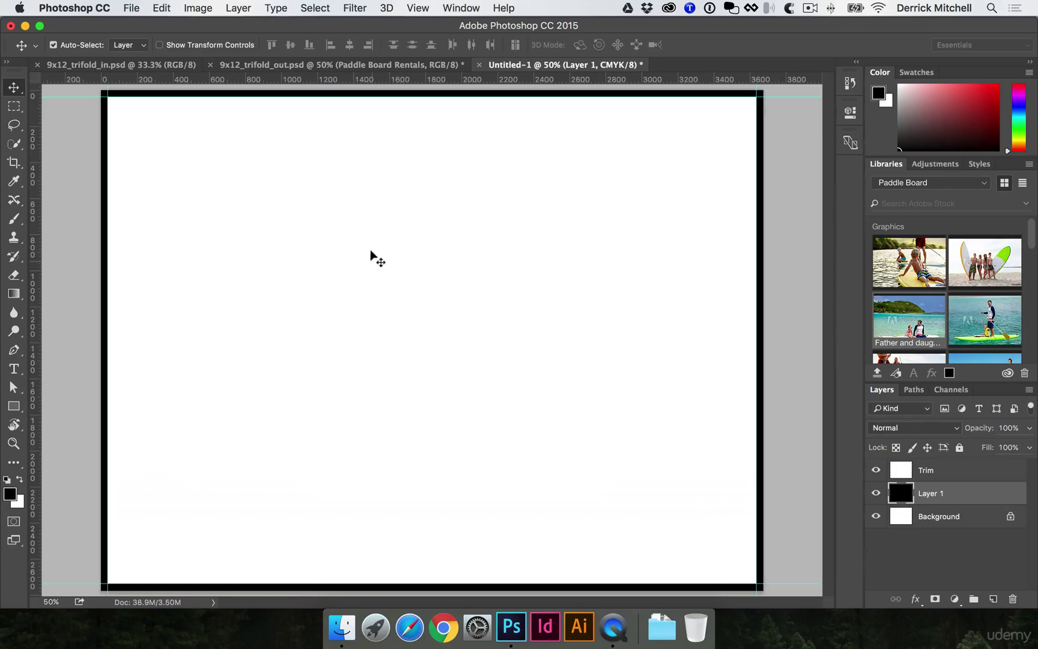
Draw a black rectangle shape about 847 by 1265 px on the page and place its layer above Trim
key(u)
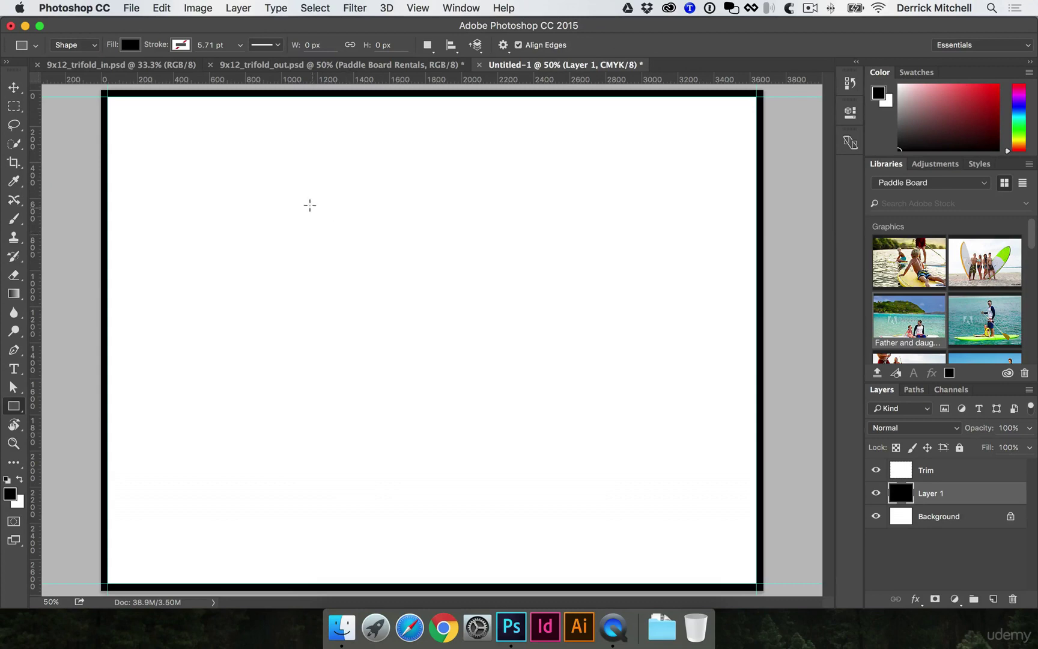
drag(225, 152, 378, 379)
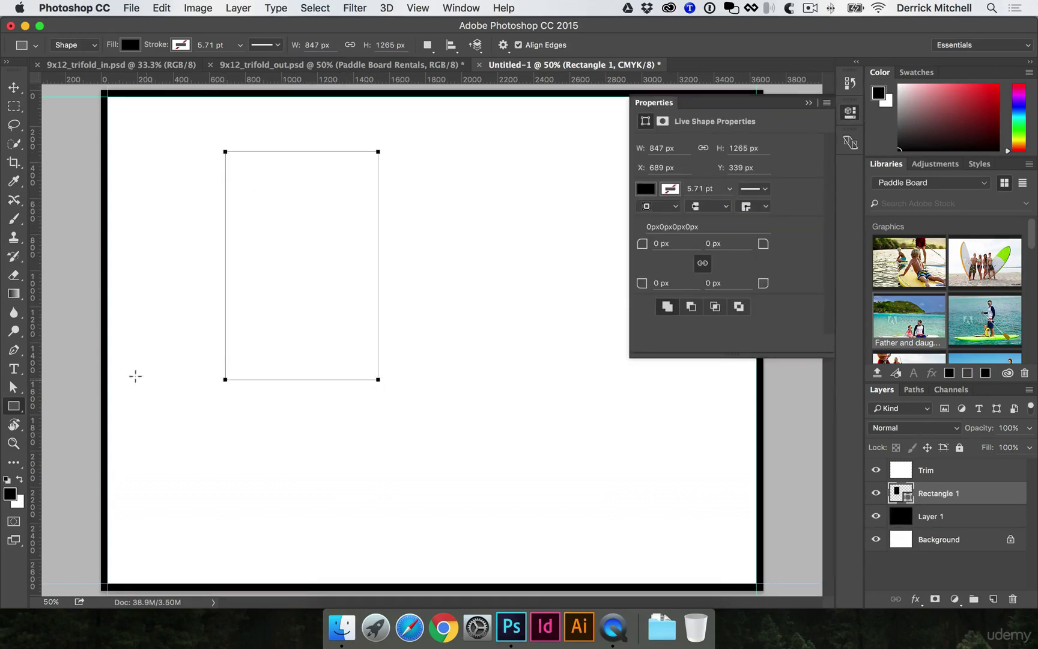
click(12, 411)
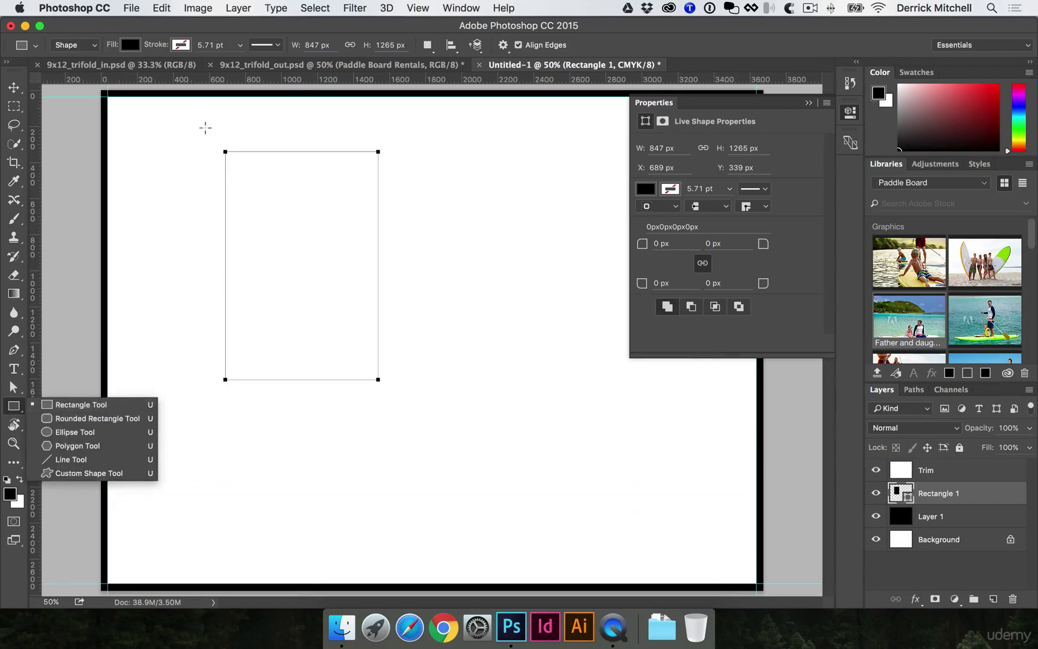
click(135, 46)
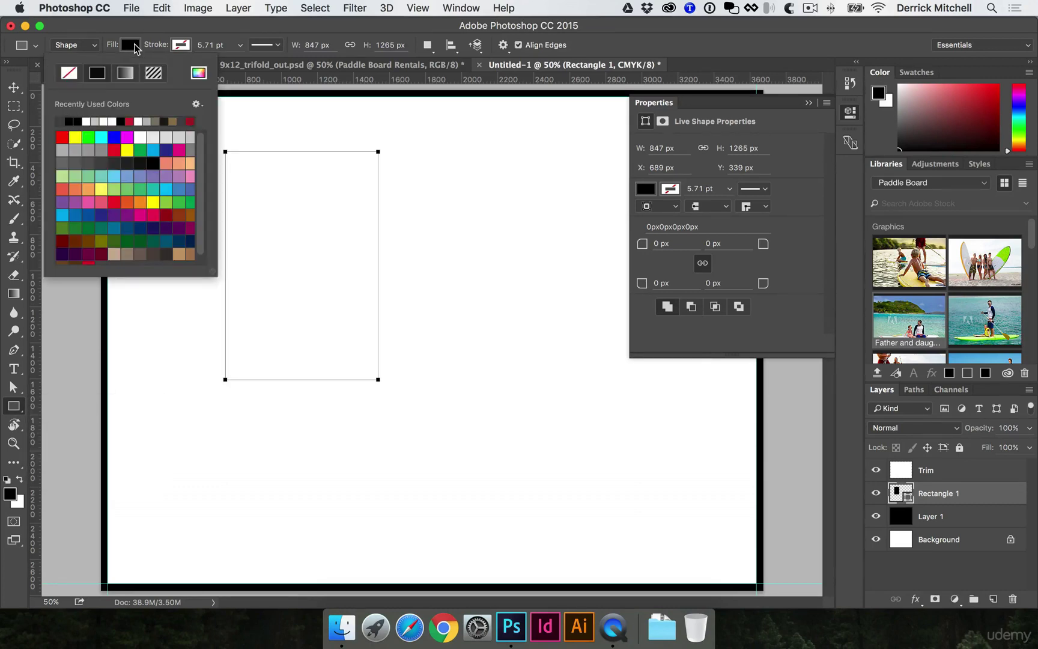
click(134, 46)
drag(934, 493, 937, 468)
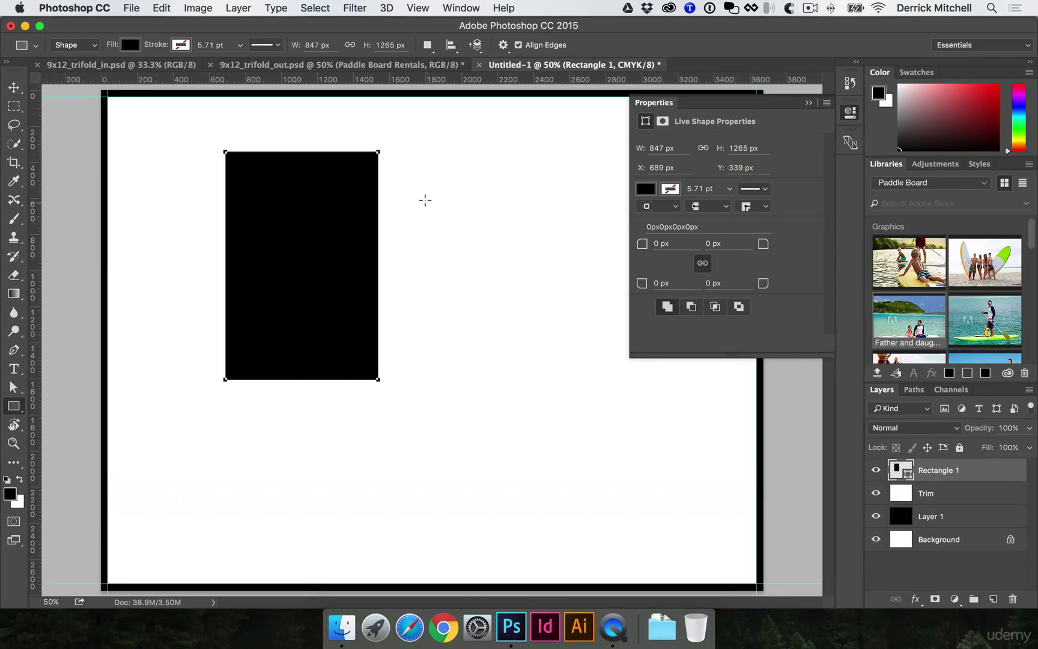
Transform the black rectangle to a width of 4 in
key(super+t)
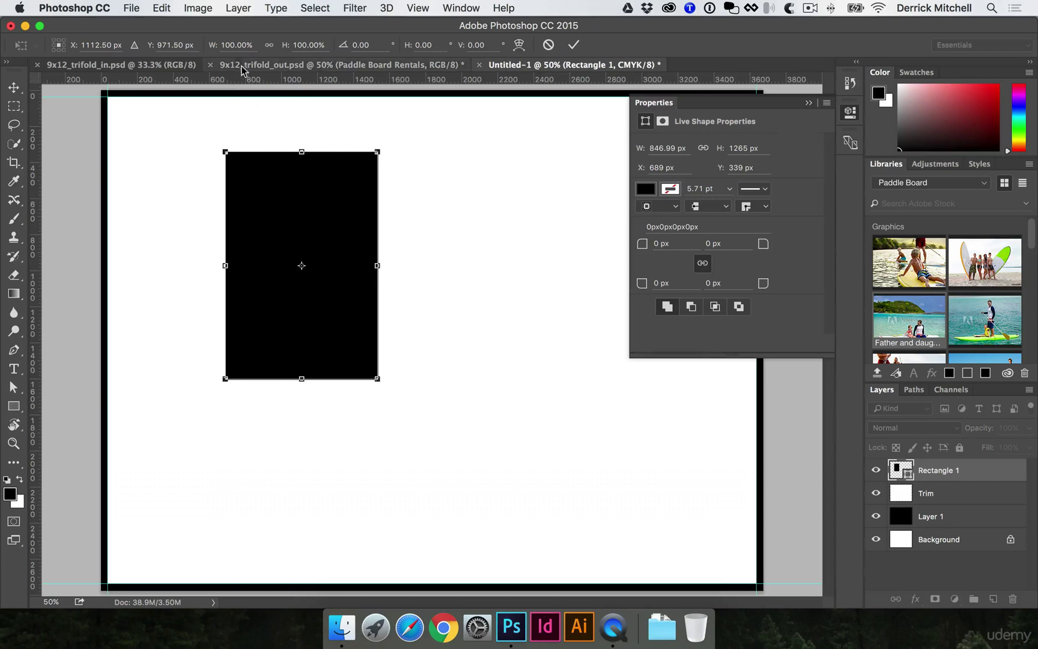
click(240, 43)
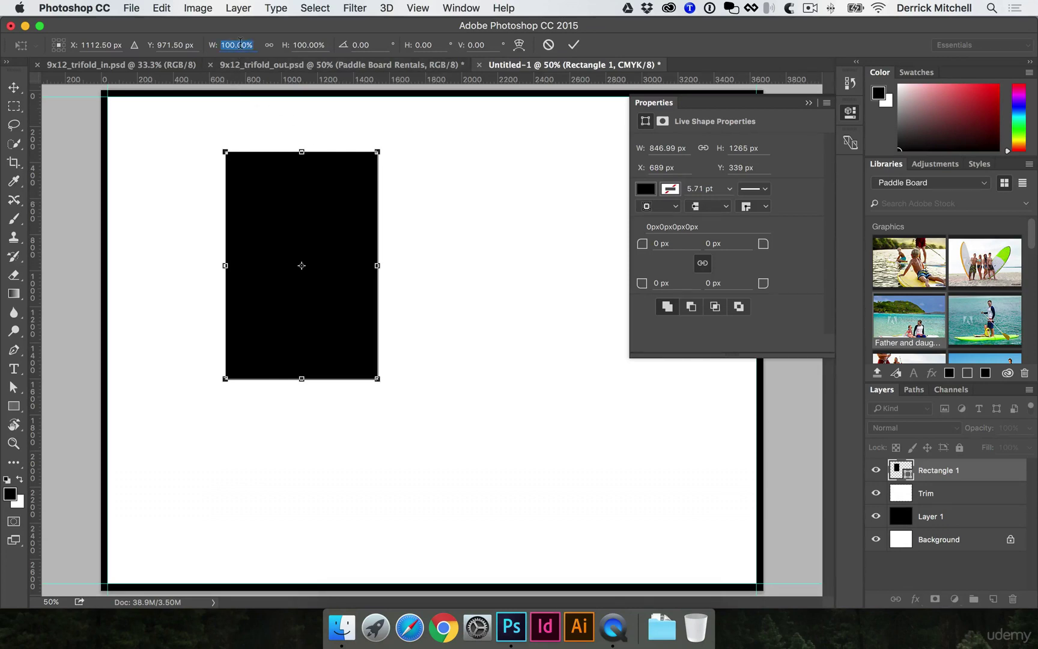
text(4 in)
key(Tab)
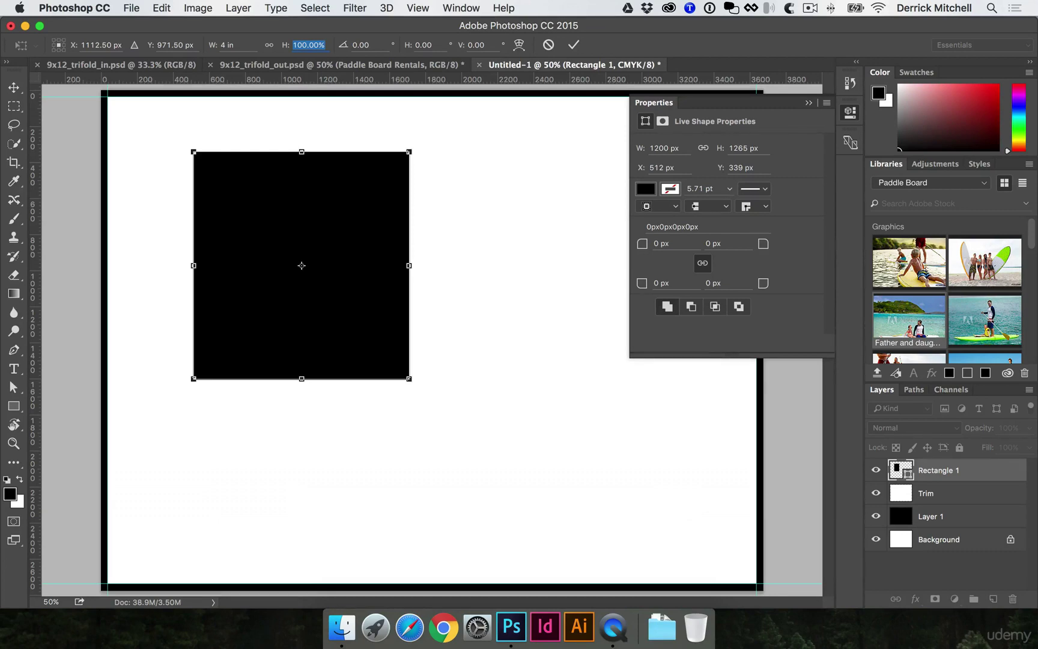
click(237, 45)
key(BackSpace)
key(BackSpace)
key(BackSpace)
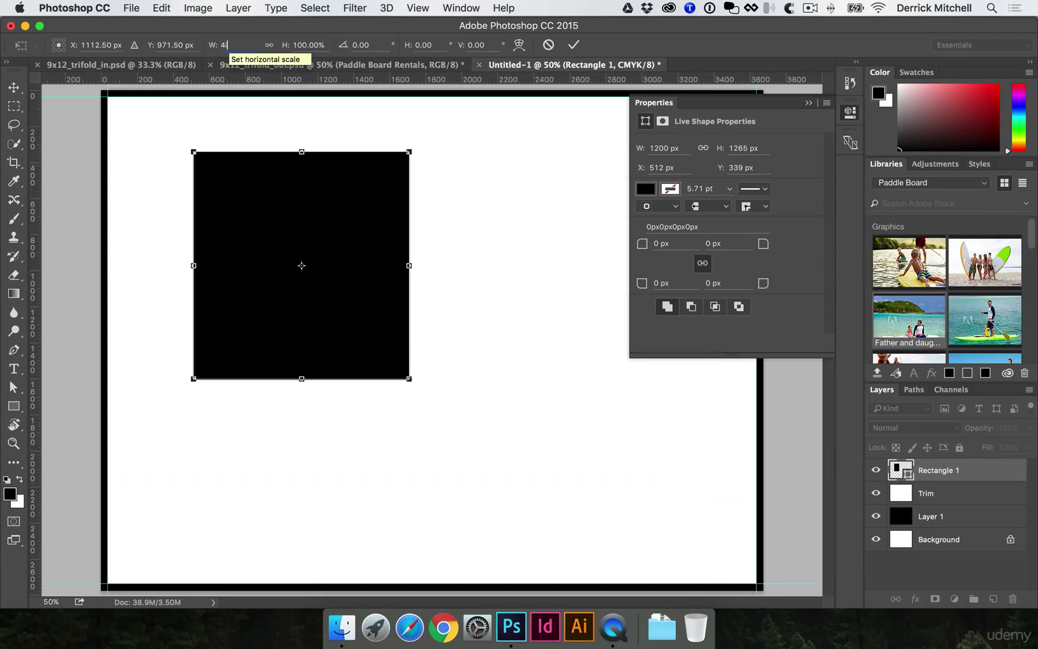
text(in)
key(Tab)
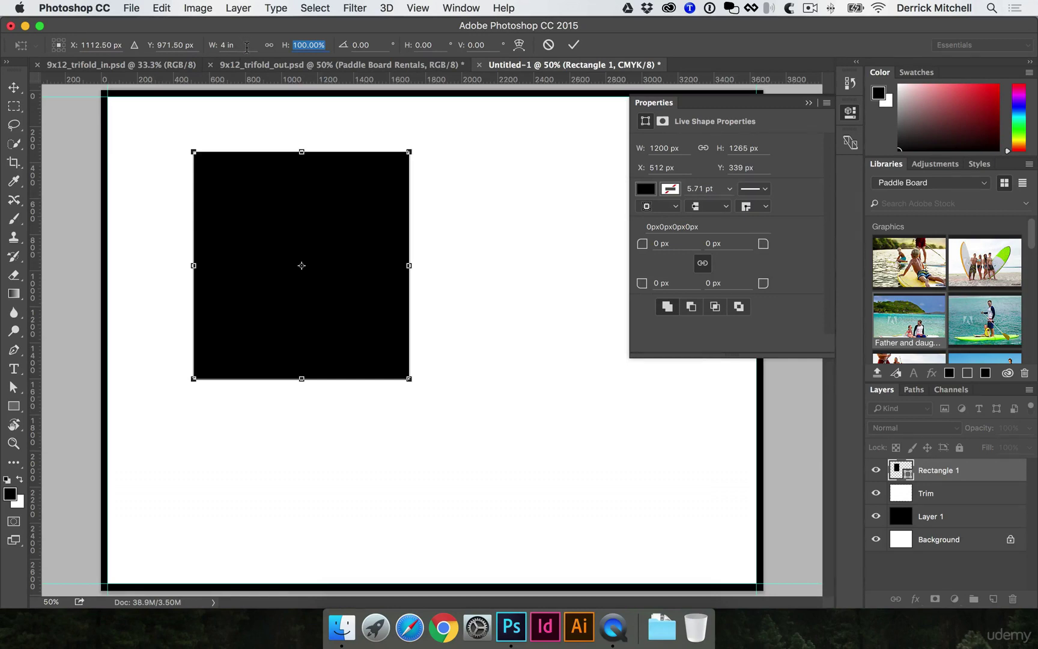
Set the rectangle's height to 9 in and apply the transformation
text(9)
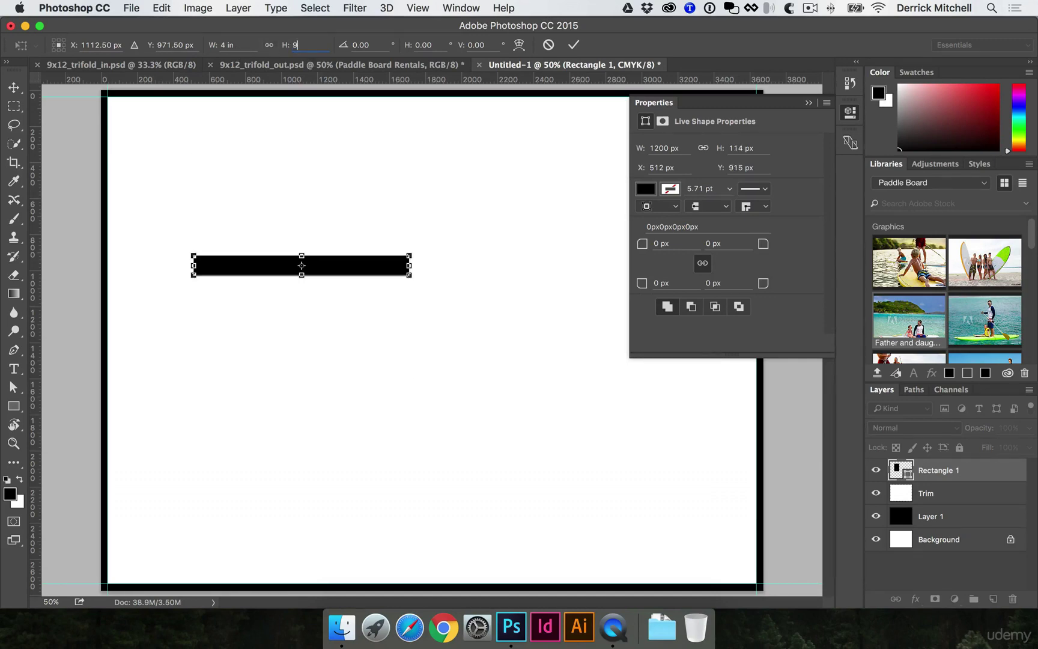
text(in)
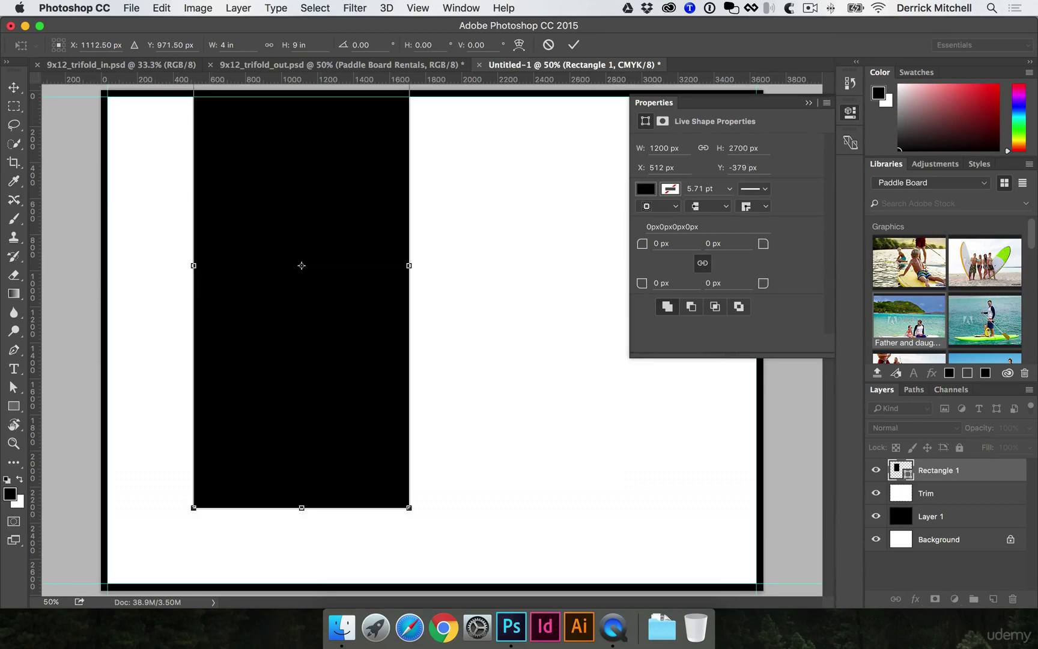
click(13, 88)
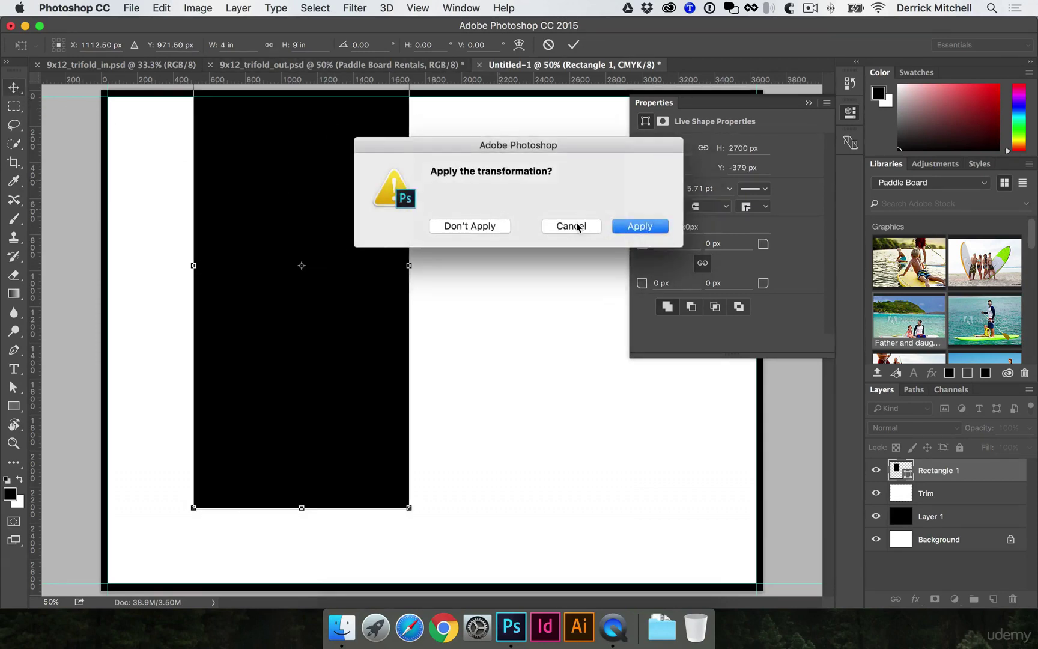
click(635, 225)
Snap the rectangle to the upper-left corner of the trim guides and add a vertical guide along its right edge
drag(354, 167, 271, 232)
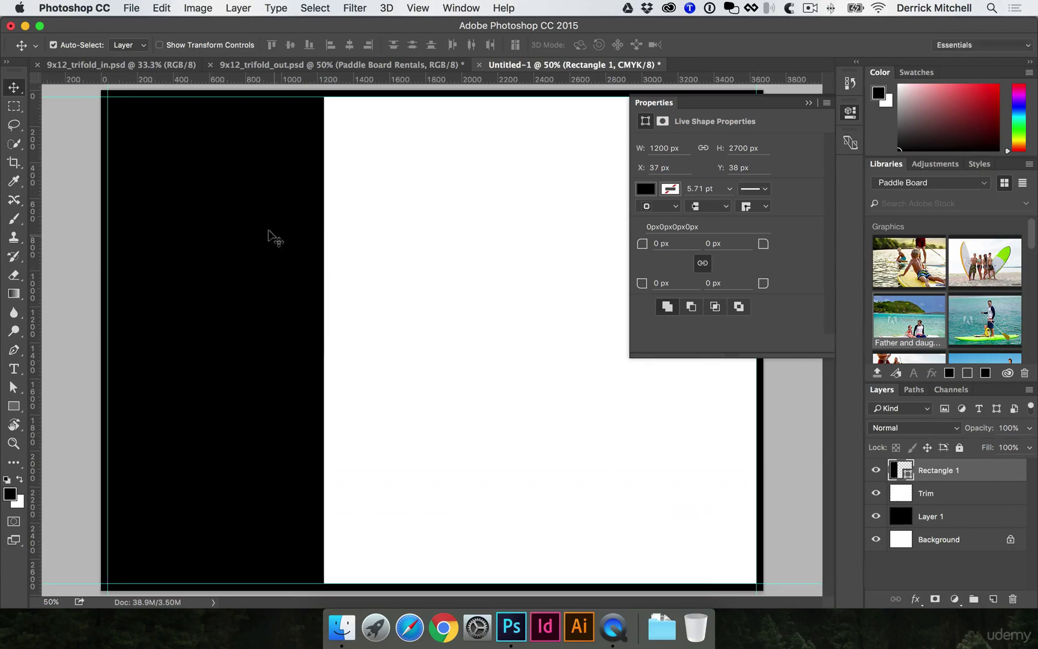
drag(283, 191, 274, 191)
click(417, 8)
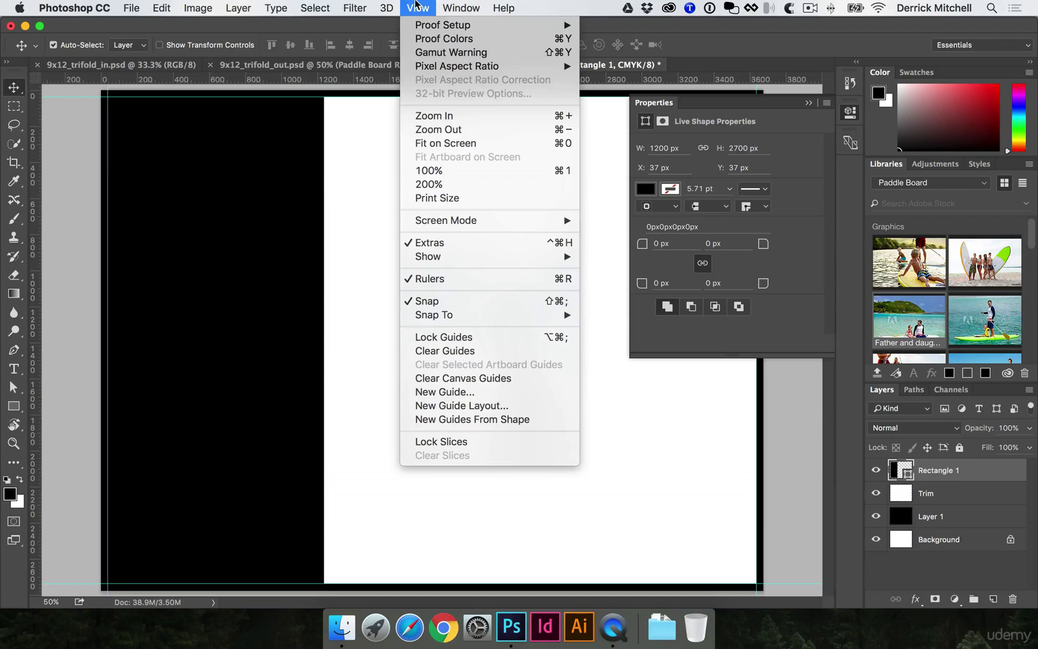
click(451, 304)
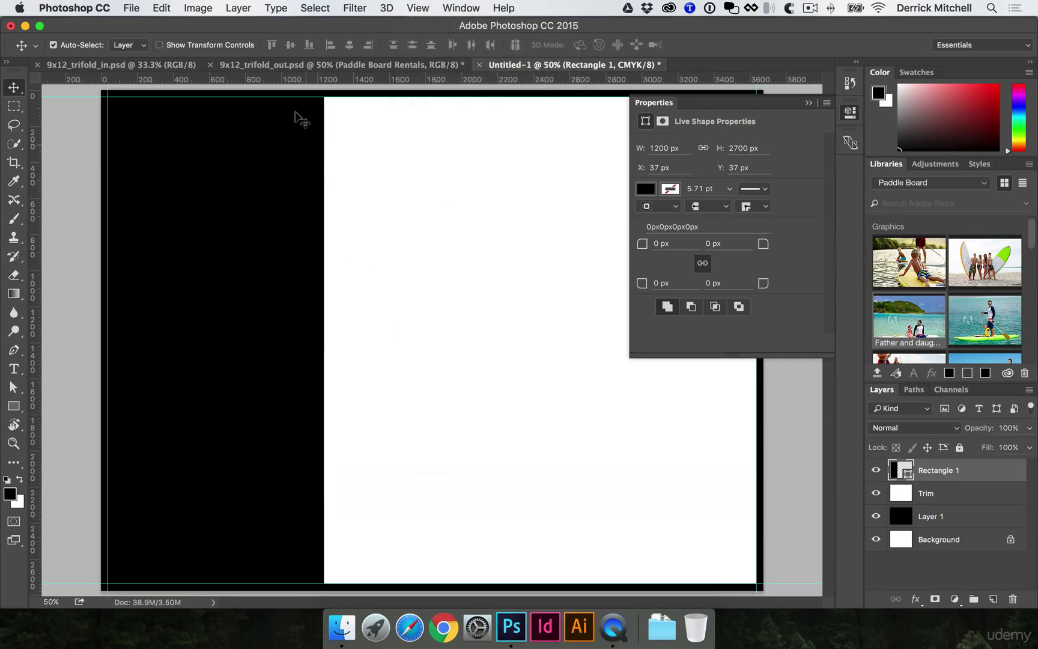
drag(310, 83, 321, 180)
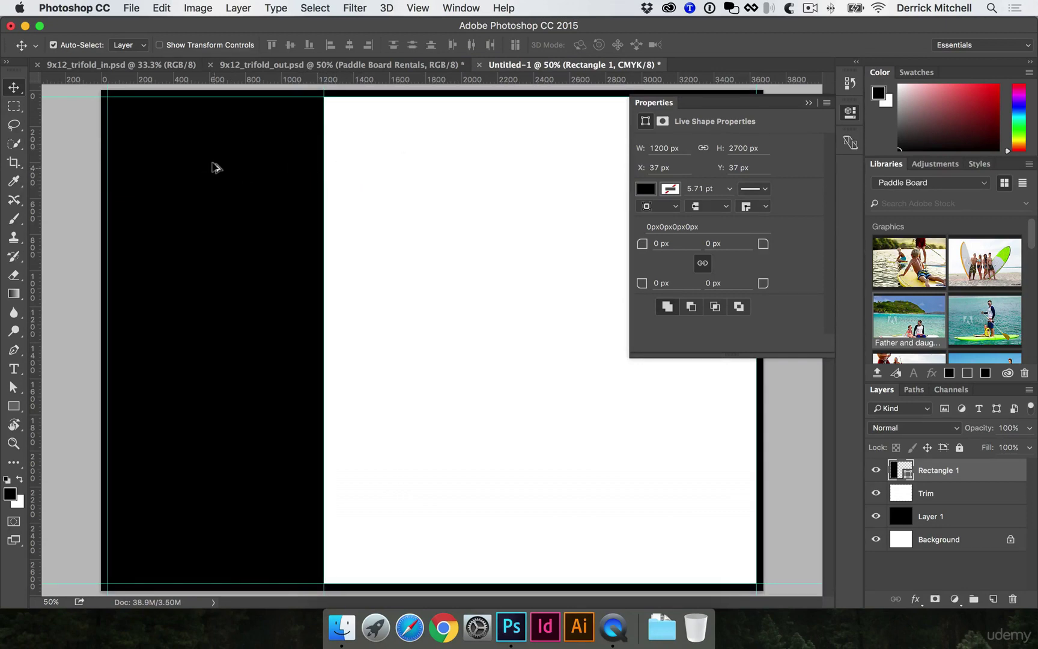
key(super+o)
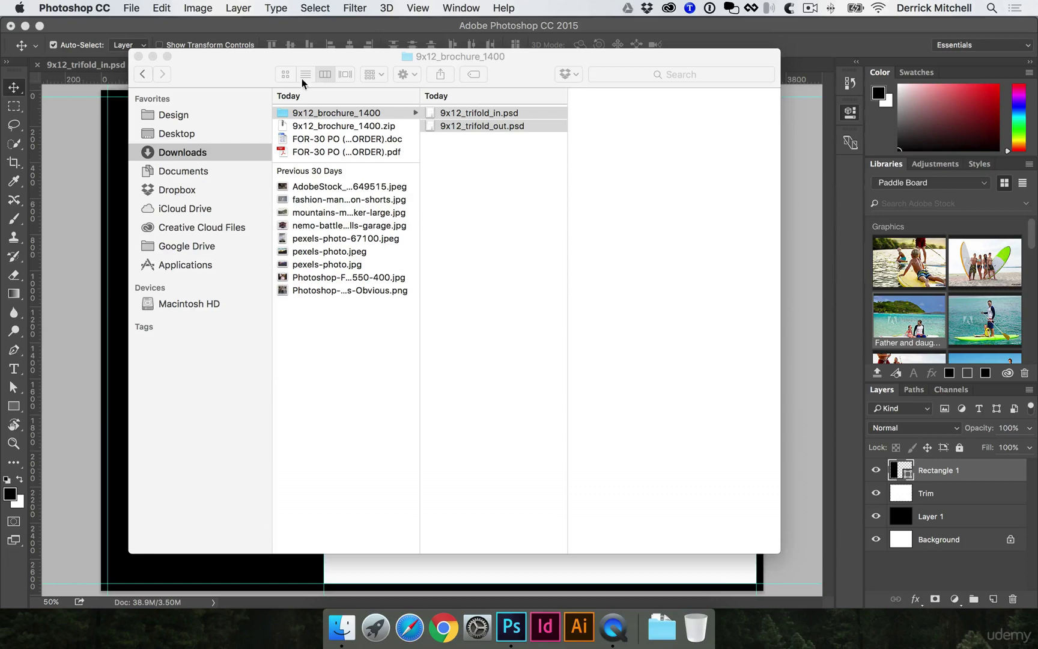
click(138, 55)
click(221, 229)
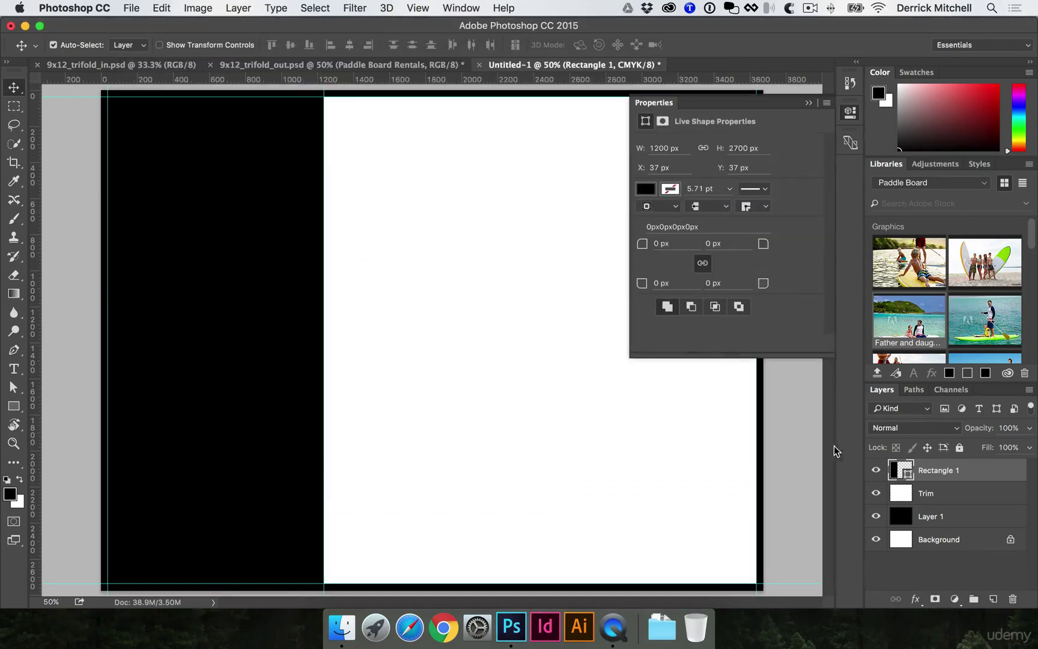
Rename the Rectangle 1 layer "left panel"
double_click(930, 470)
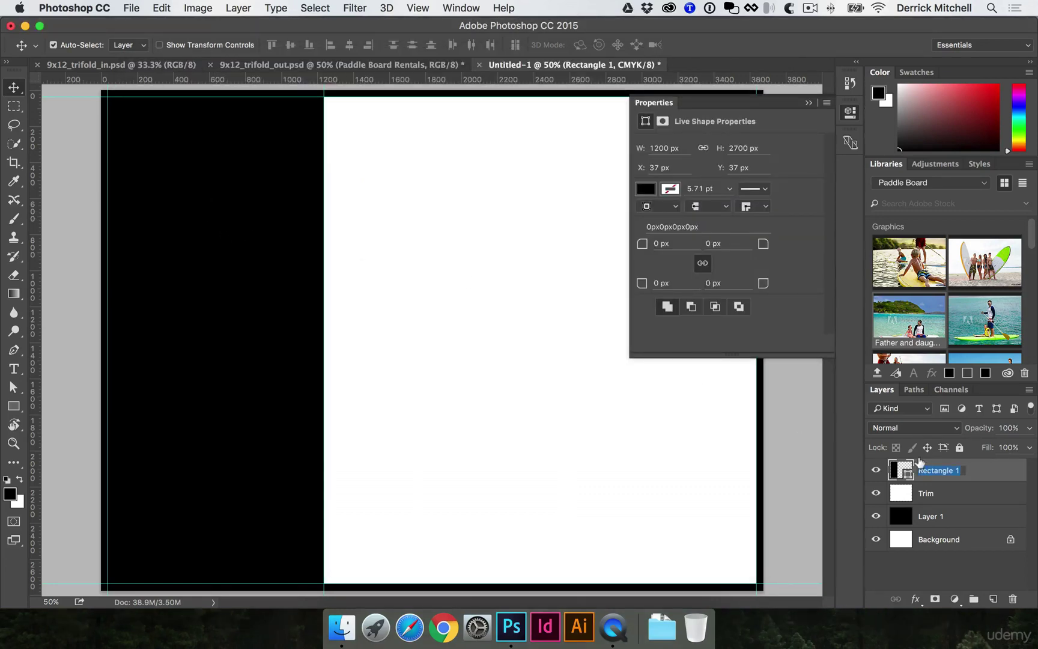
text(left panel)
key(Return)
Duplicate the left panel into the middle third, flush with its right edge, and name the copy "back panel"
drag(224, 306, 410, 308)
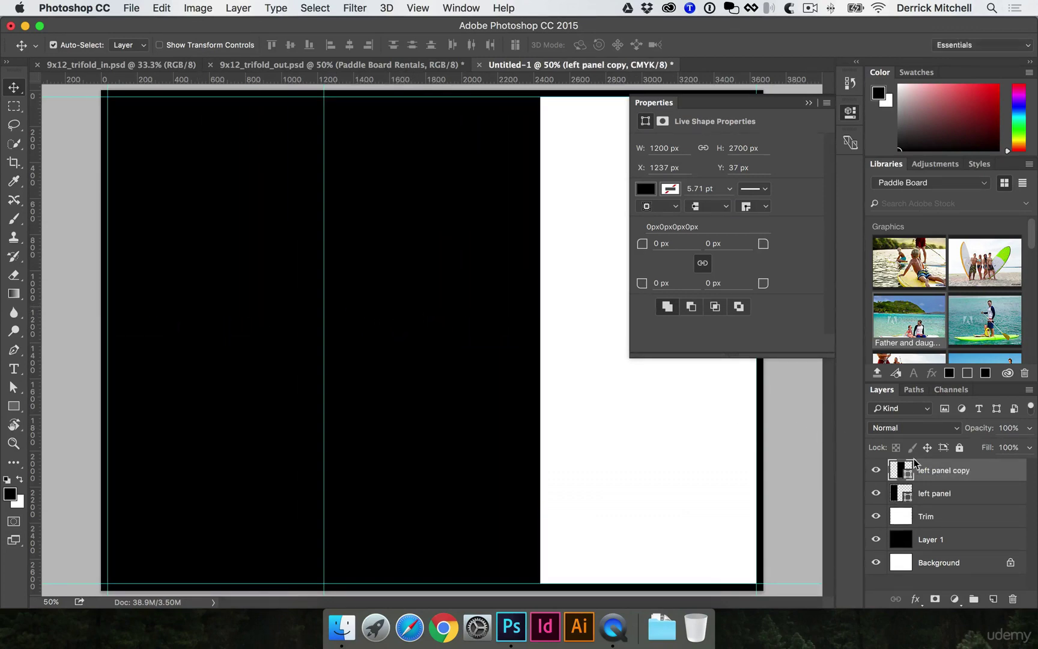
double_click(932, 471)
text(back panel)
key(Return)
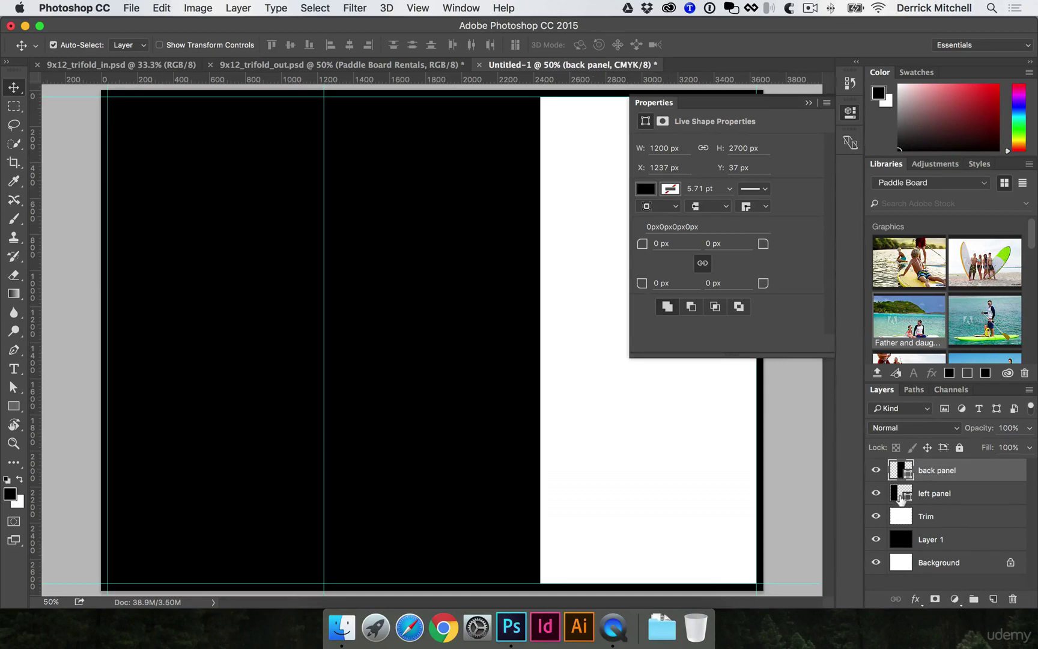
Rename the "left panel" layer "inside panel"
double_click(926, 493)
double_click(924, 493)
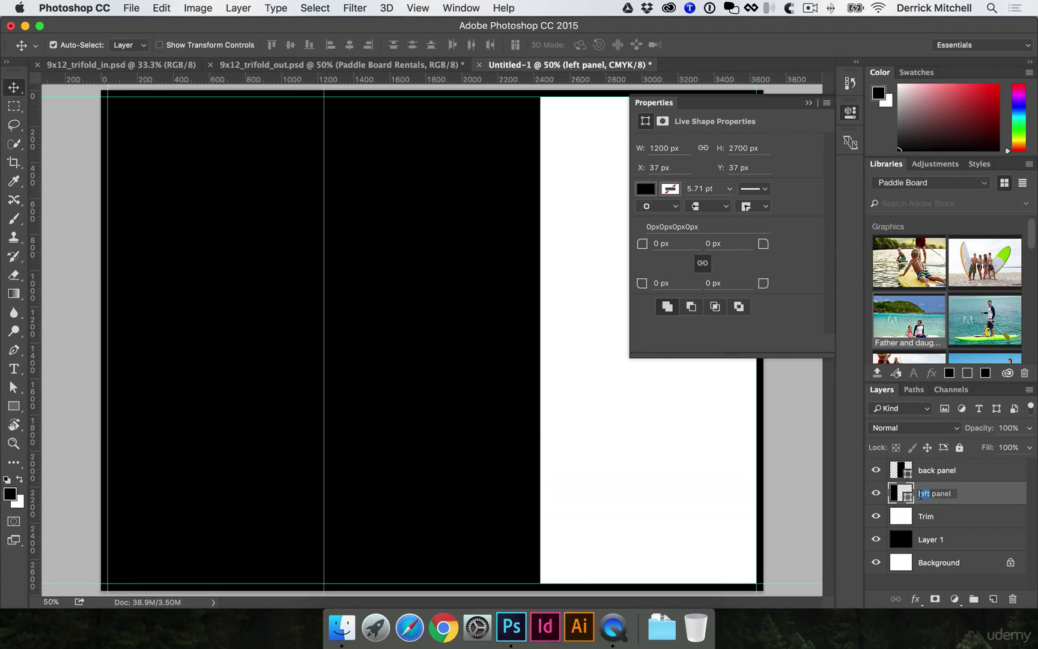
text(inside)
key(Return)
Add a vertical guide along the back panel's right edge
click(497, 372)
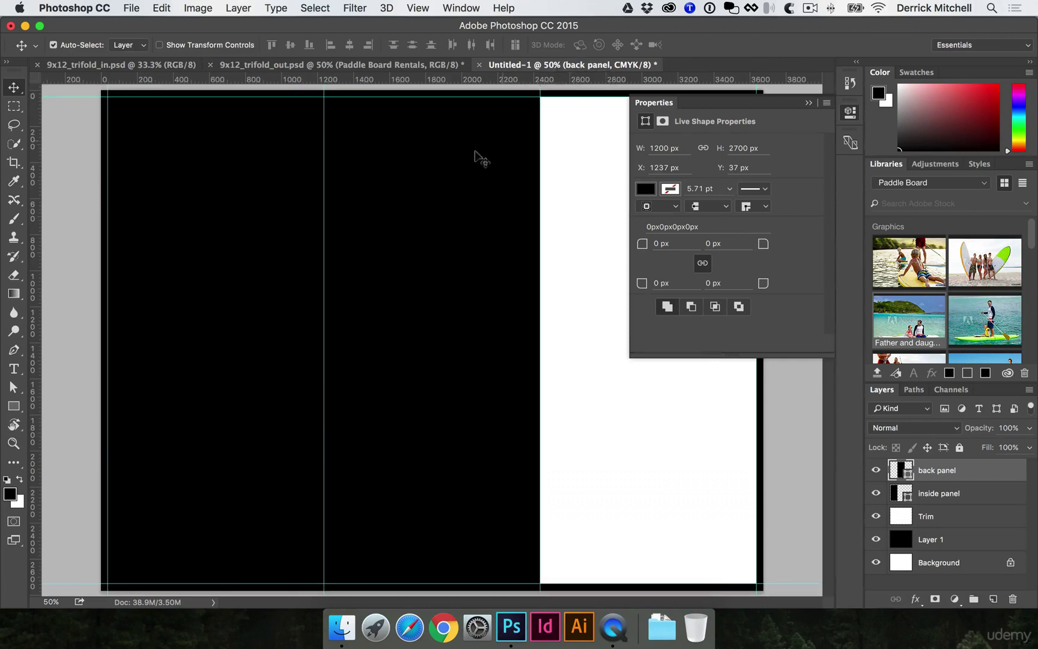
Duplicate the back panel into the empty third, flush with its outer edge, and name the copy "front cover"
drag(384, 180, 576, 176)
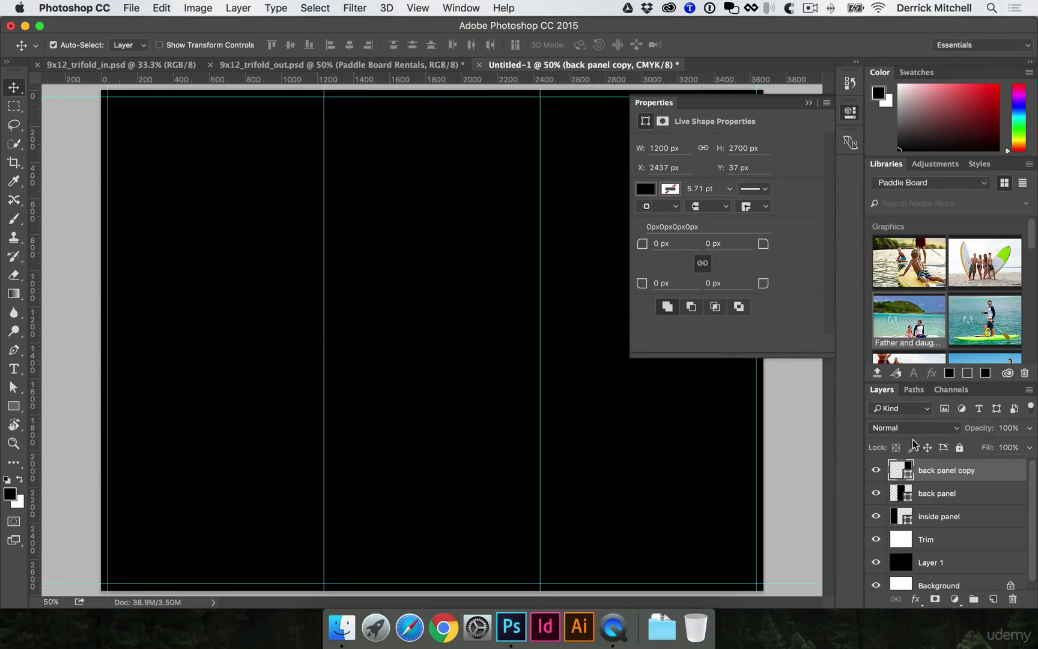
double_click(939, 469)
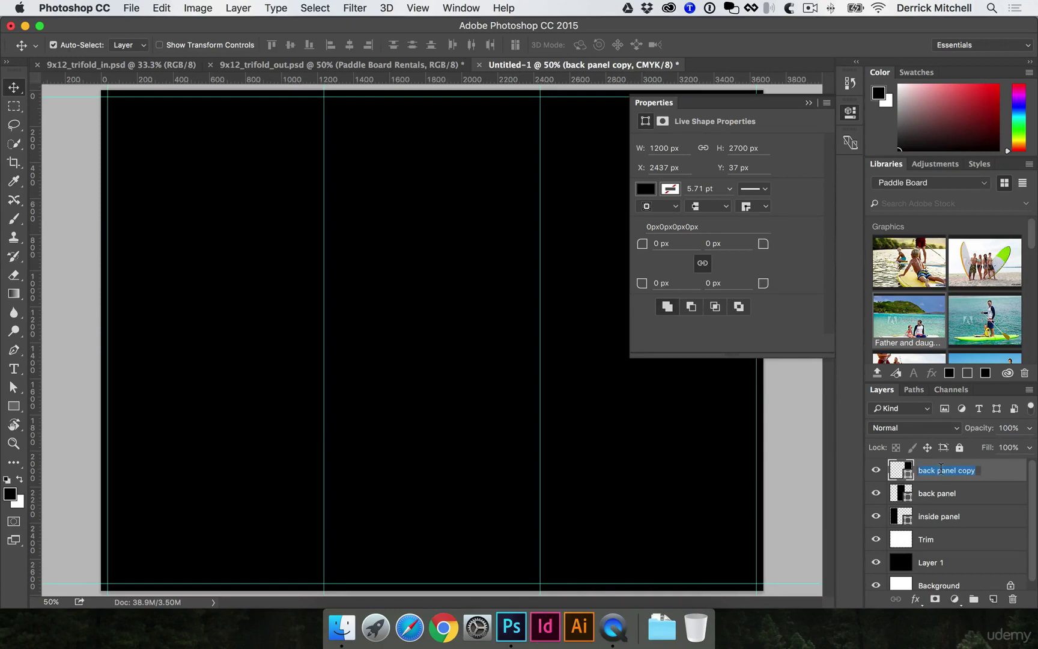
text(front cover)
key(Return)
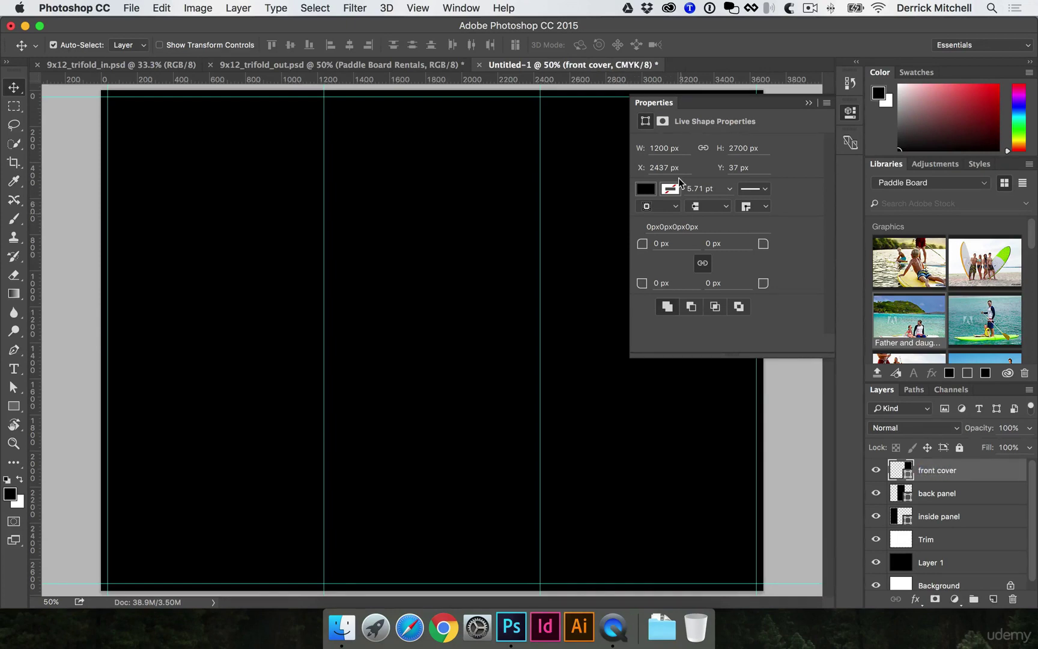
click(850, 112)
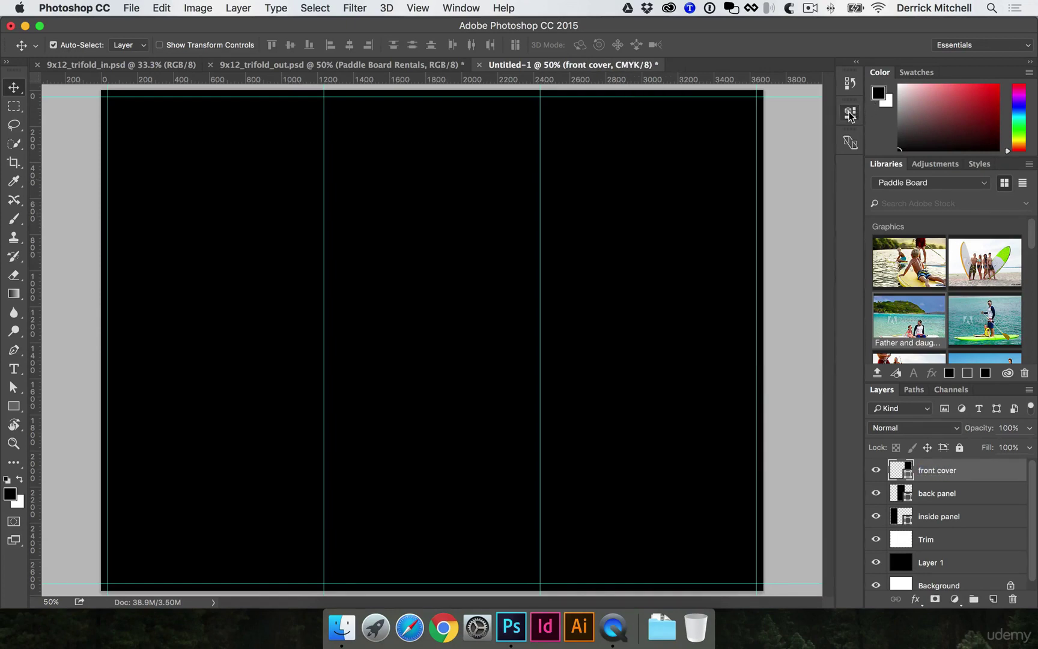
Examine the trim, fold and safe-zone markings around the front cover in 9x12_trifold_out.psd and return to the untitled document
click(438, 64)
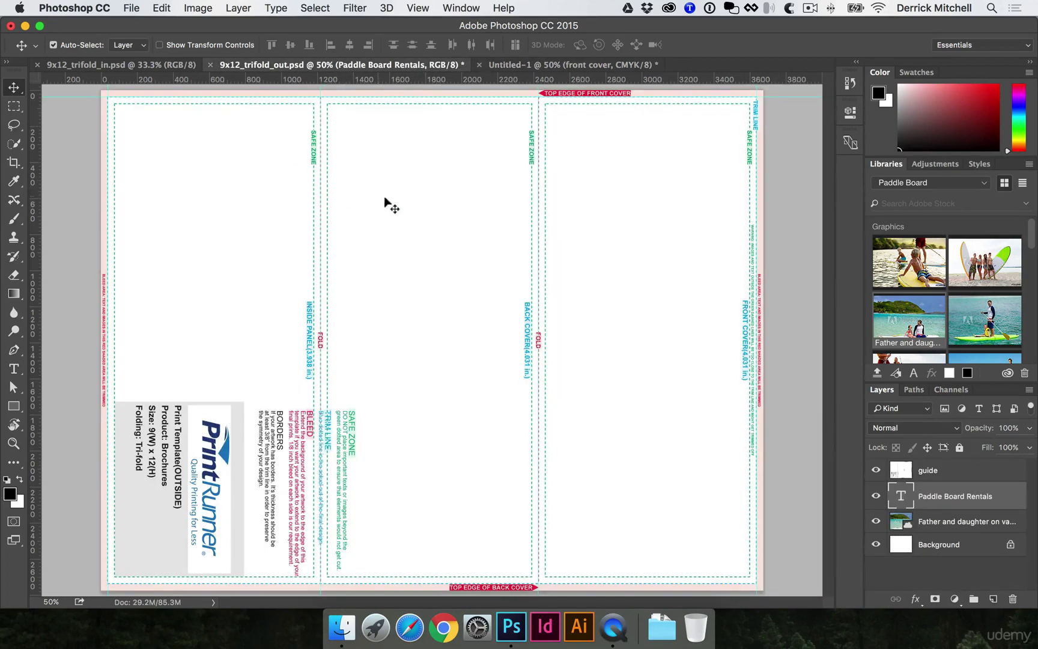
click(558, 174)
scroll(531, 181, up, 5)
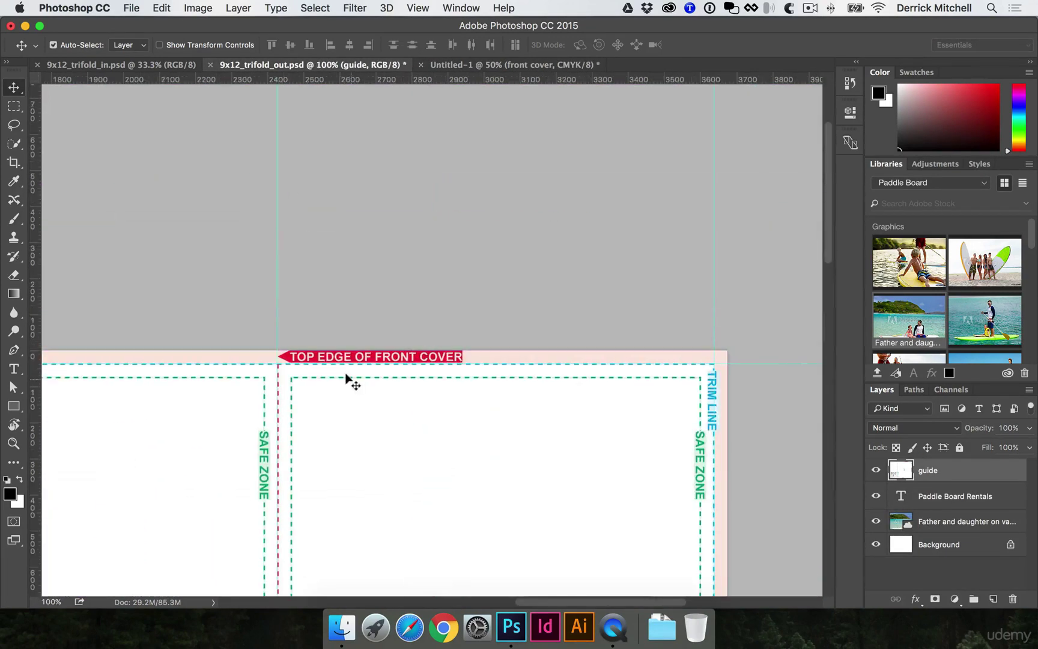
scroll(348, 376, left, 2)
scroll(347, 376, down, 1)
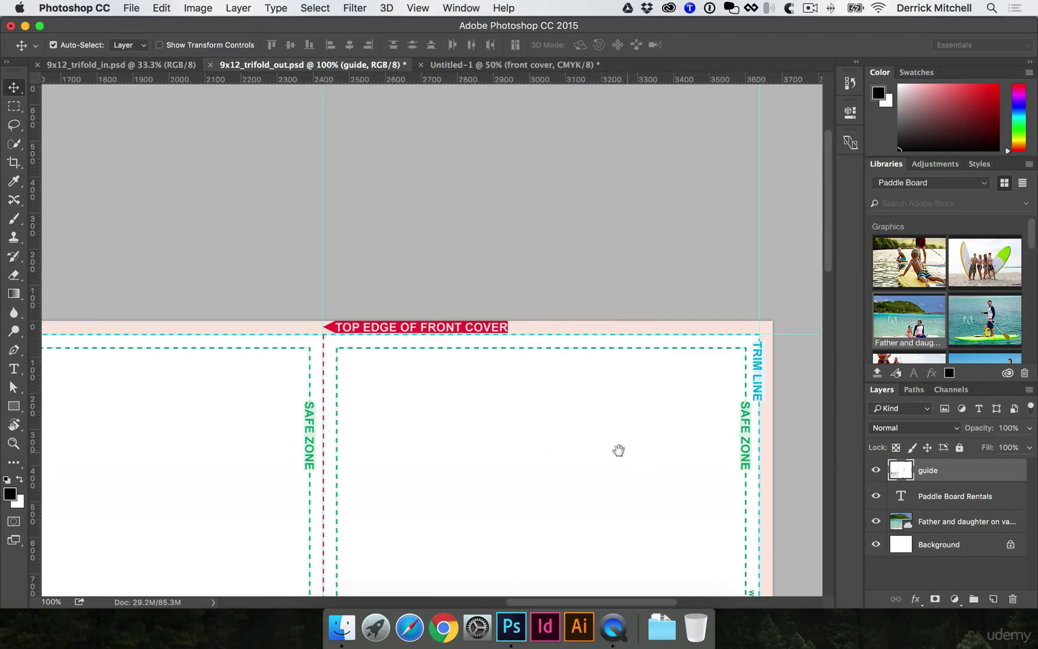
click(491, 68)
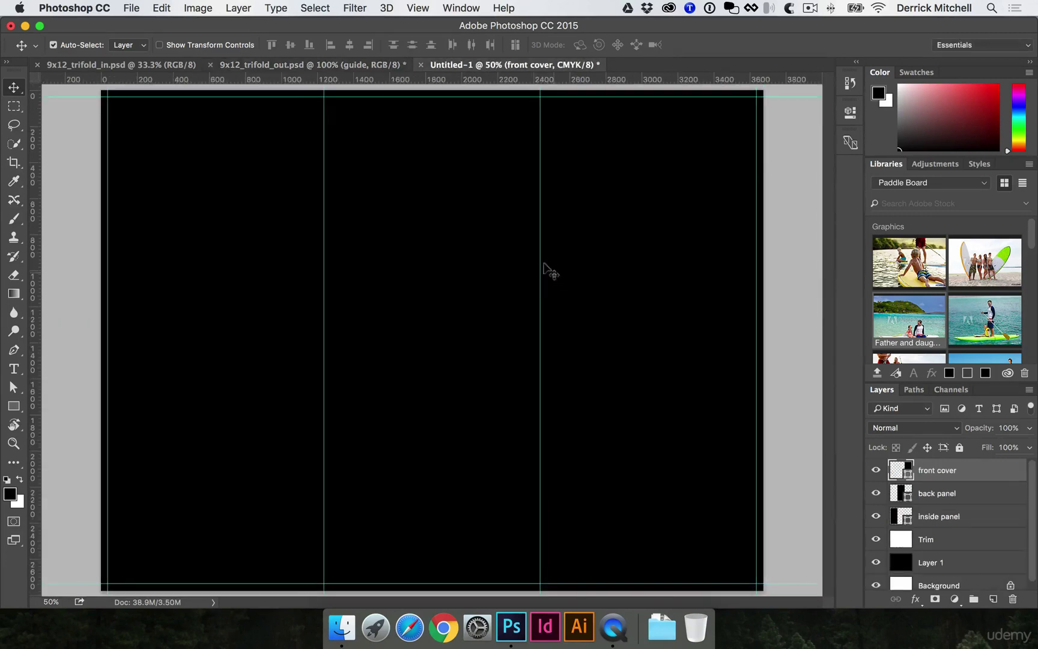
Fill the front cover panel with red
click(344, 291)
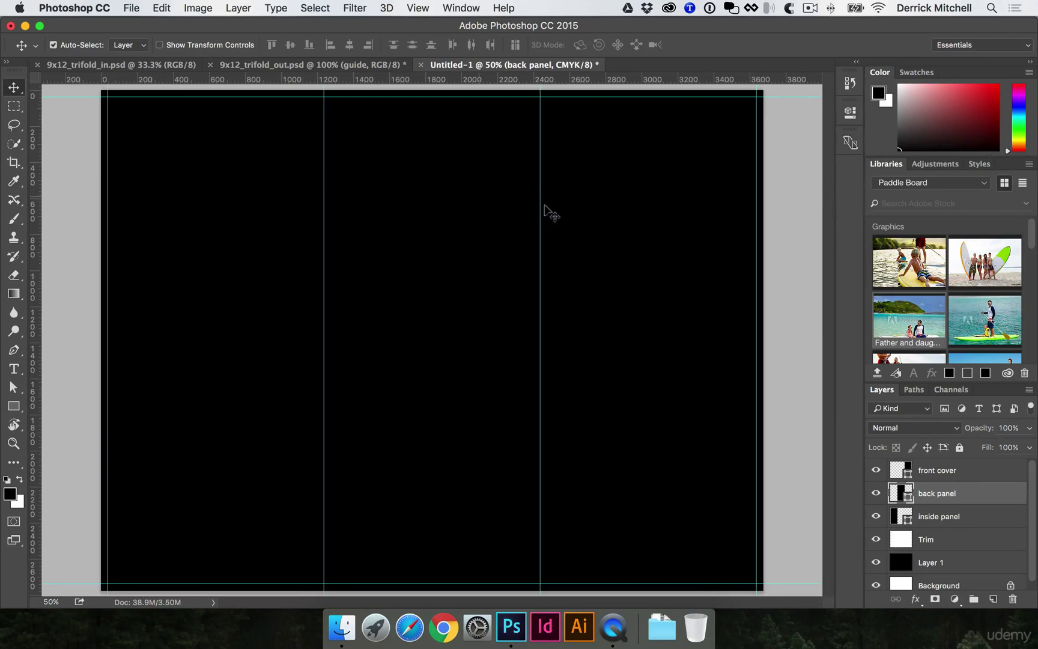
click(591, 246)
click(983, 97)
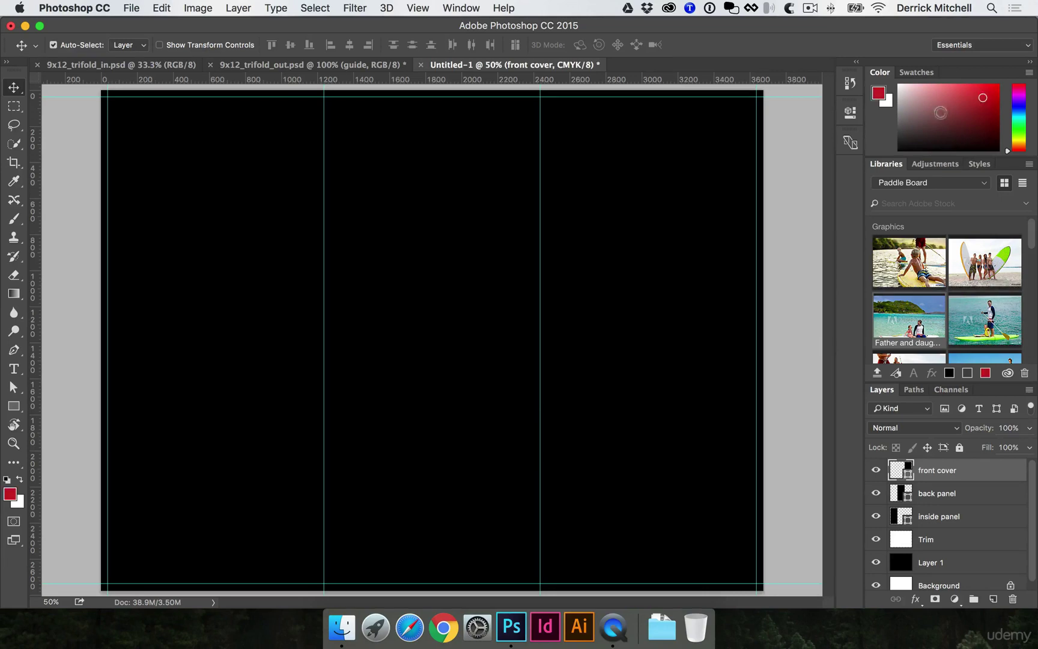
key(alt+BackSpace)
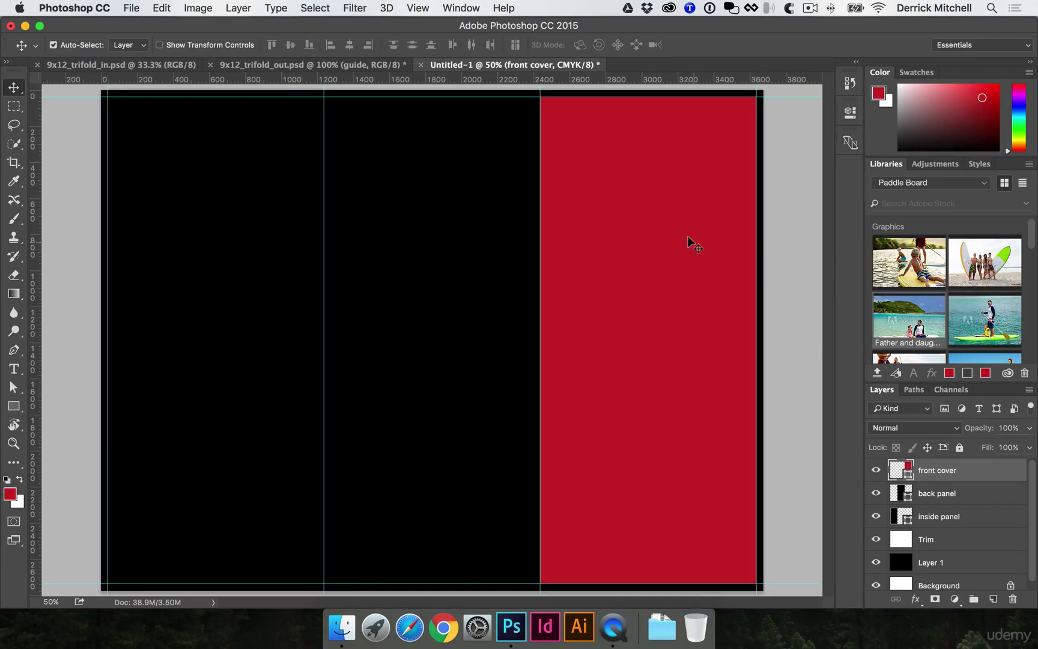
Fill the inside panel with bright green
click(189, 189)
click(1020, 124)
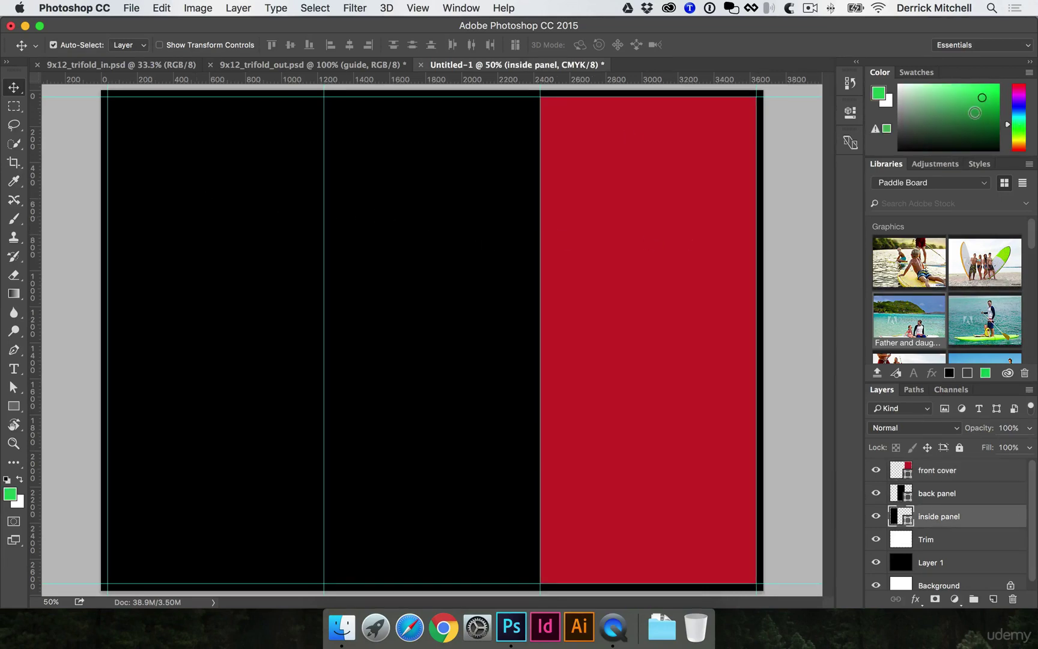
key(alt+BackSpace)
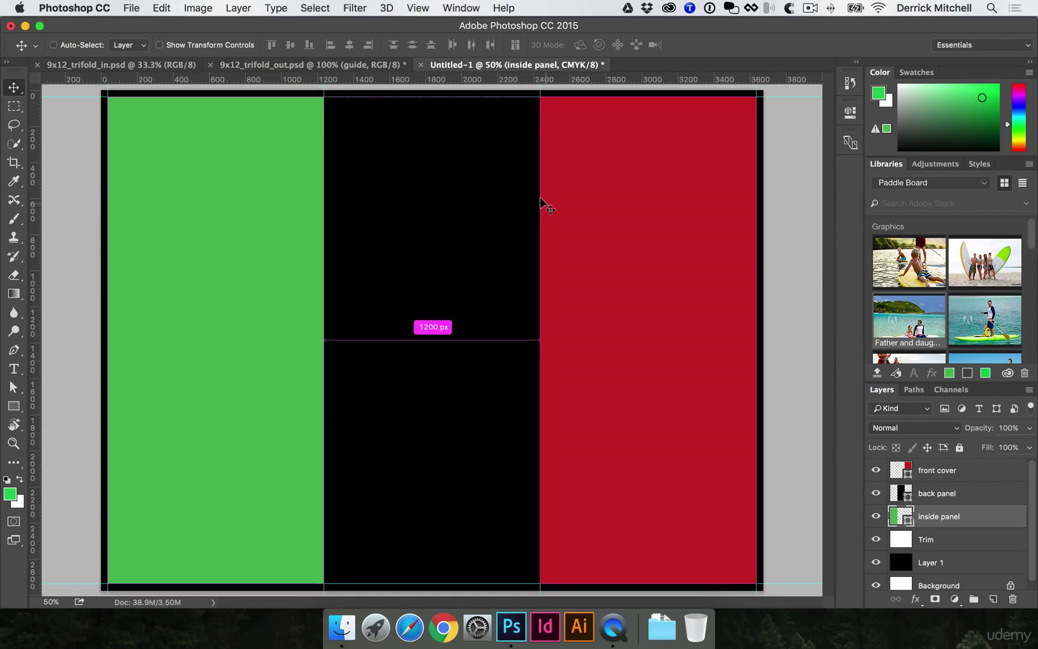
click(369, 265)
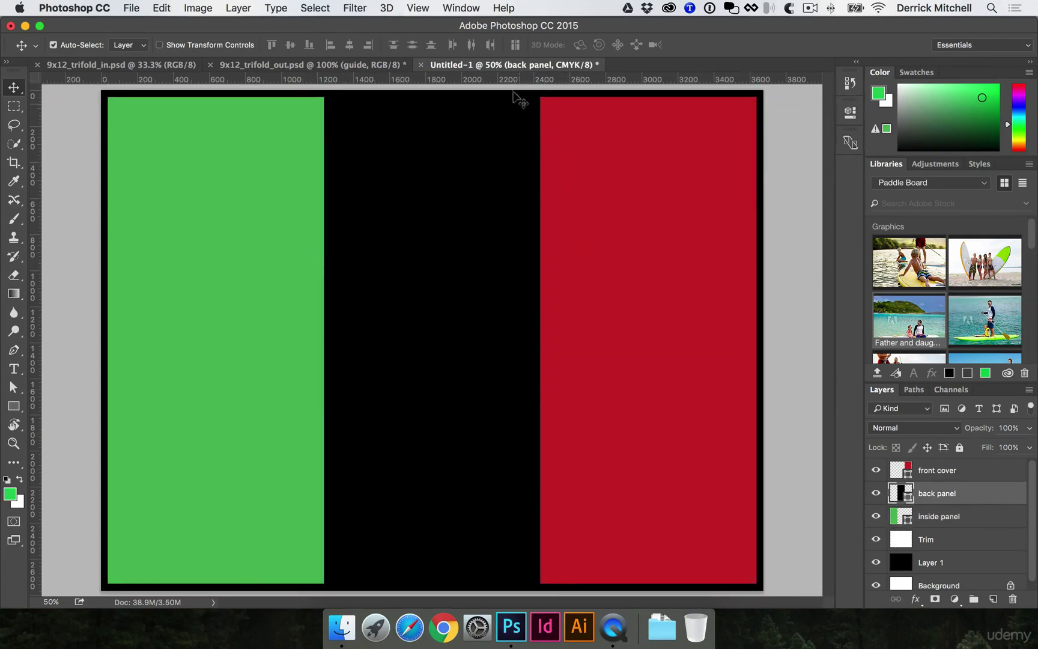
drag(522, 84, 523, 102)
key(super+z)
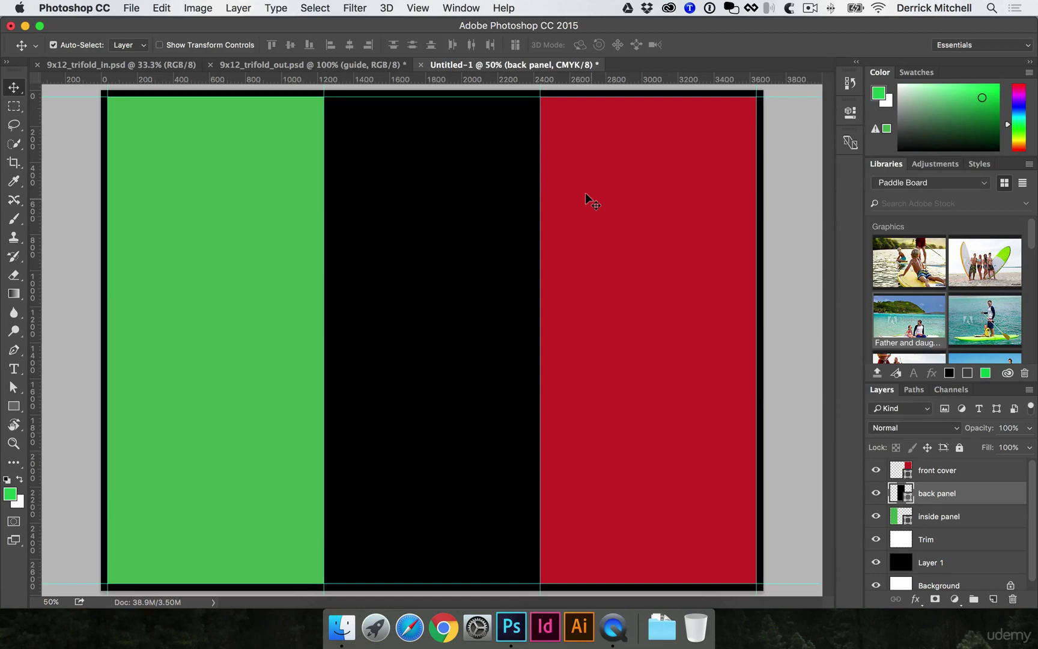
click(585, 193)
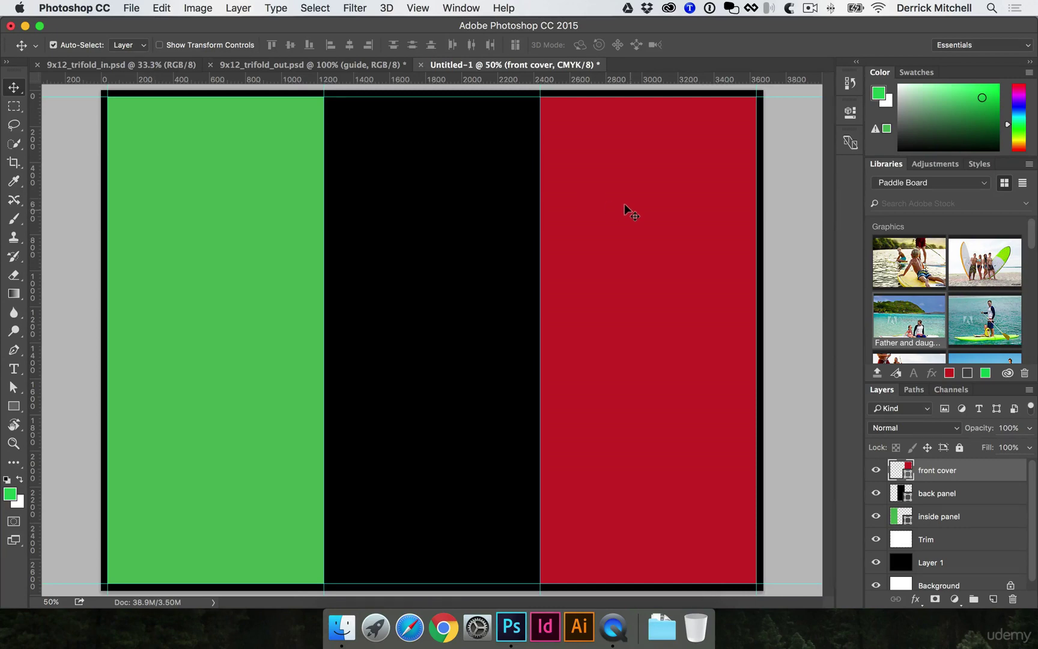
key(super)
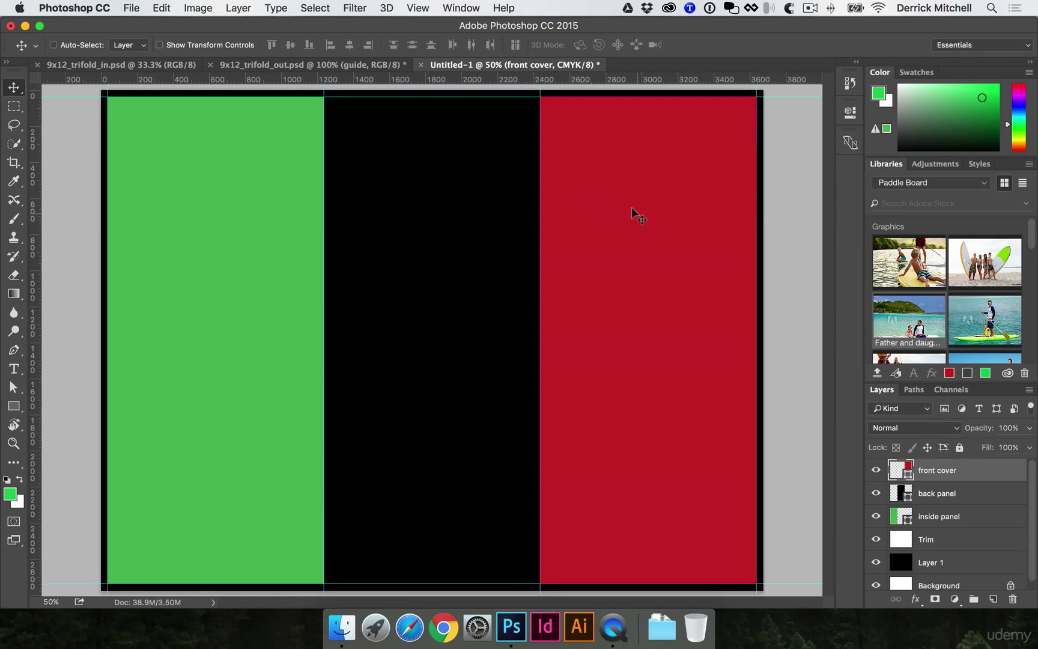
Save the document as brochure-out.psd in the PSD folder under Desktop > SUP brochure > DESIGN FILES
key(super+s)
text(bro)
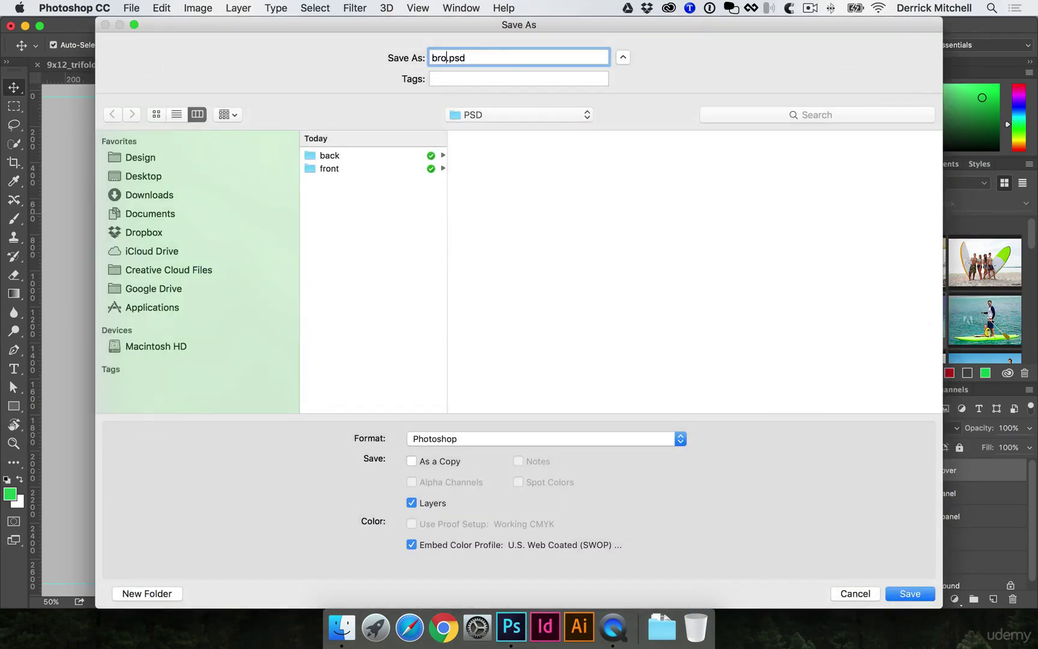
text(chure-out)
click(172, 175)
click(366, 158)
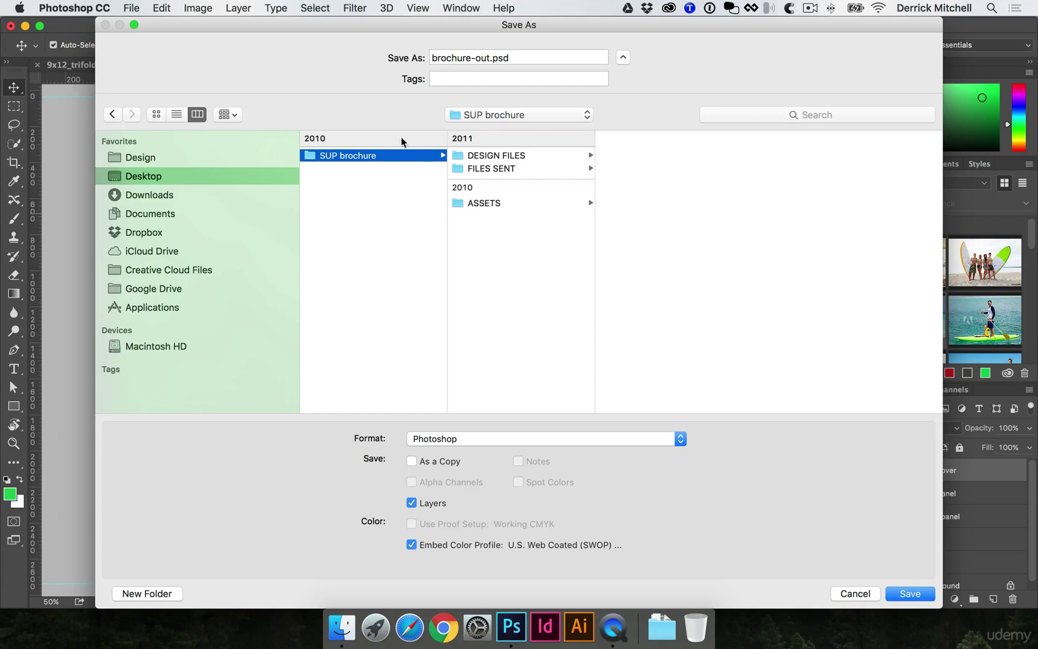
click(503, 160)
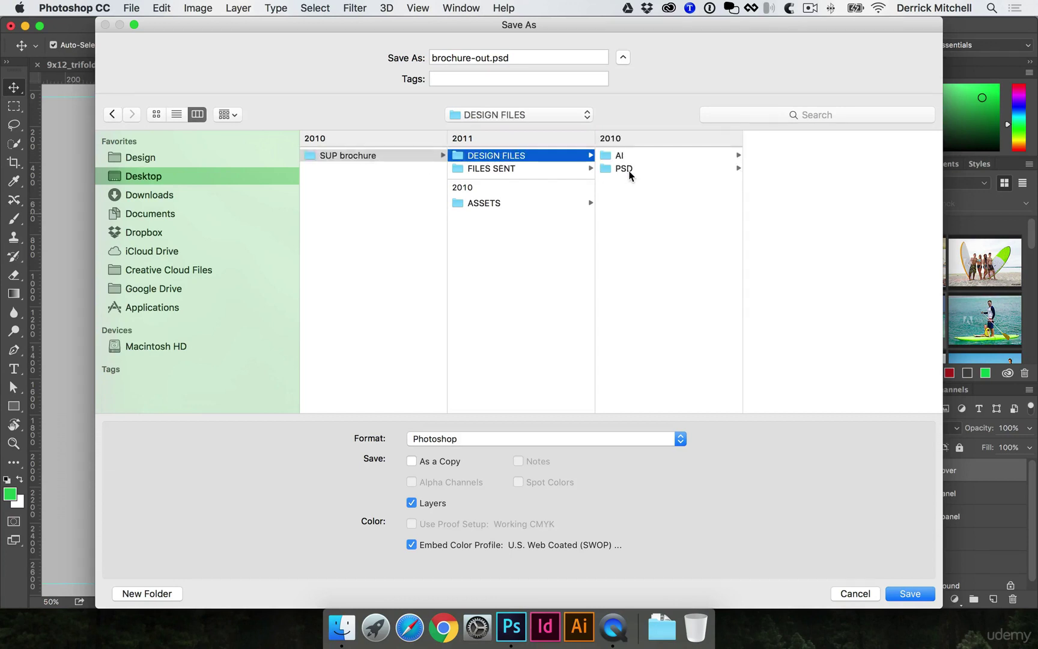
click(629, 171)
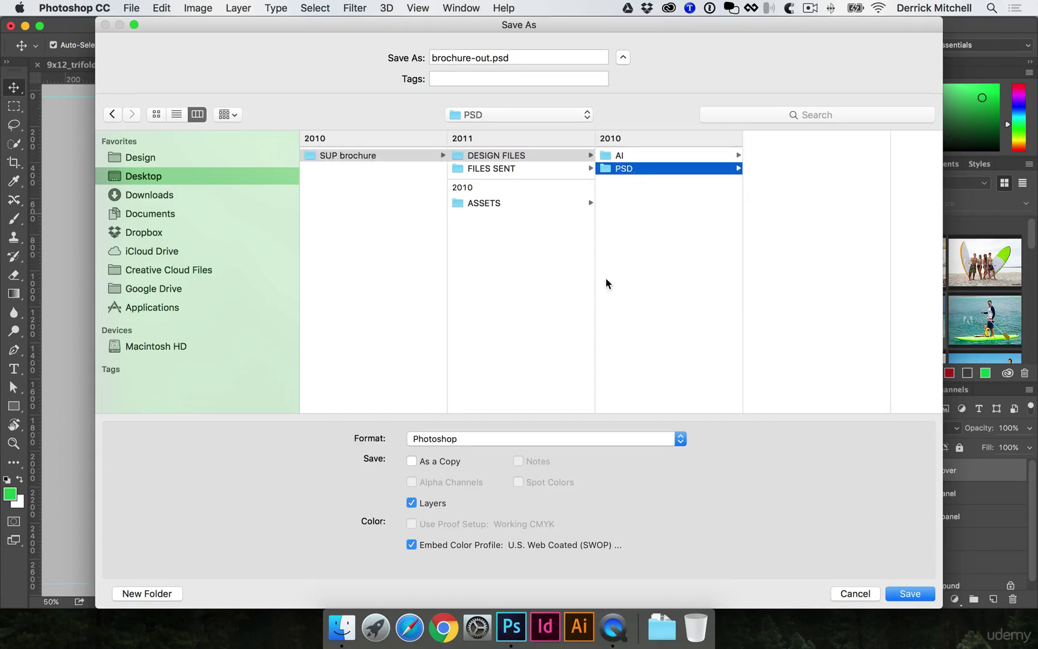
key(Return)
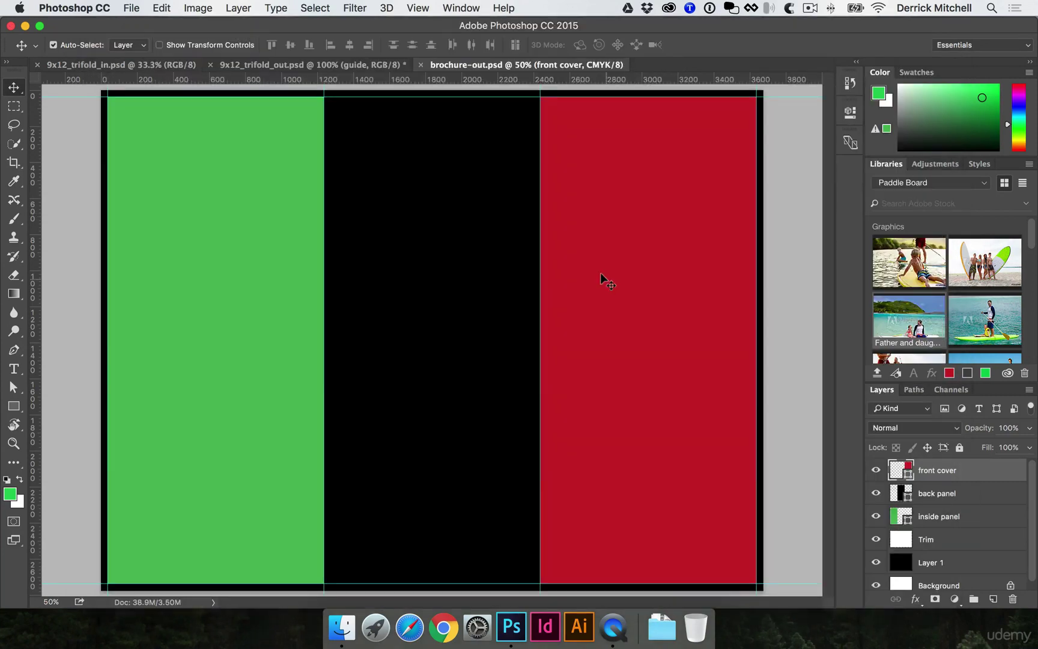